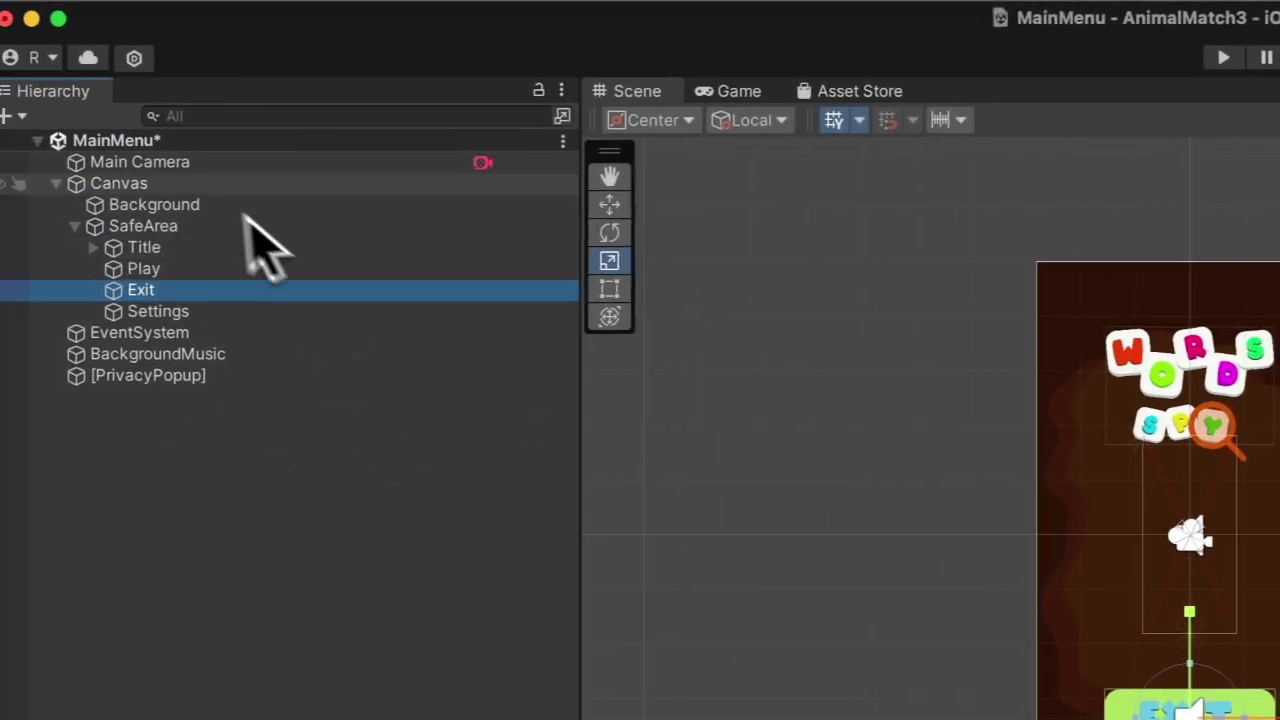
Step: Try applying ImagePreset to the Image component of the Exit object
click(120, 267)
click(55, 288)
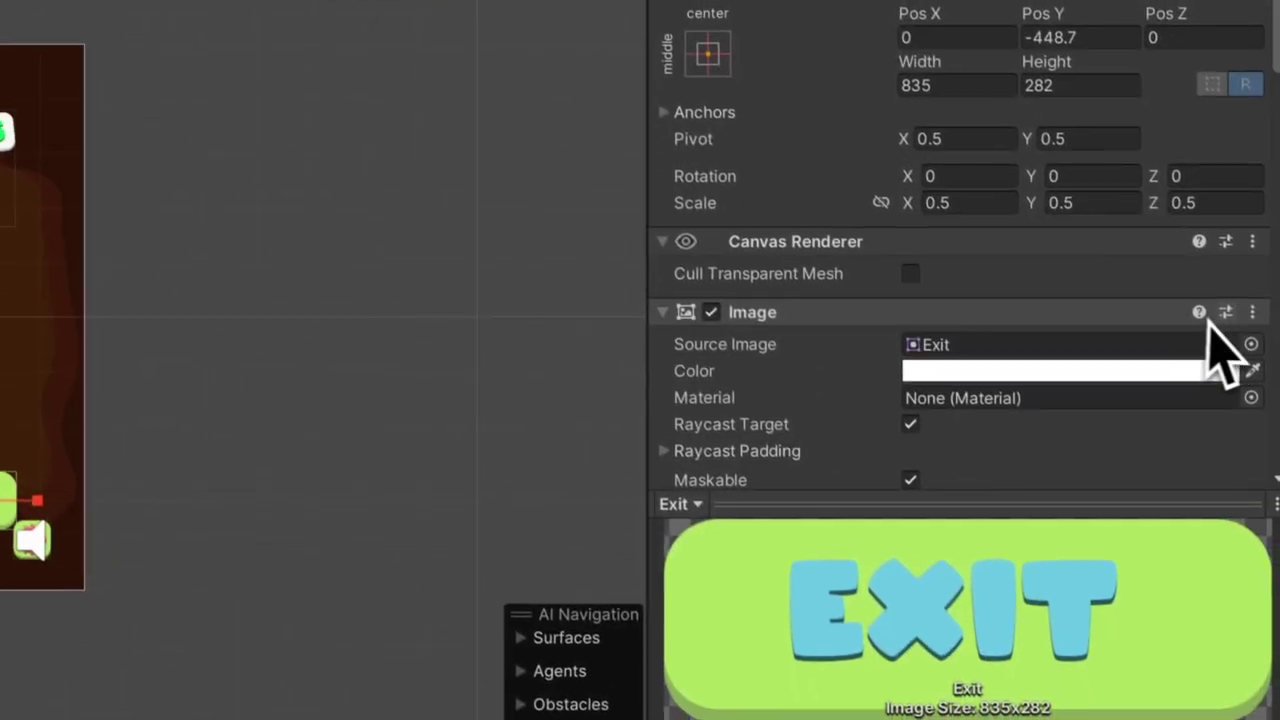
click(1275, 408)
drag(1223, 303, 1183, 336)
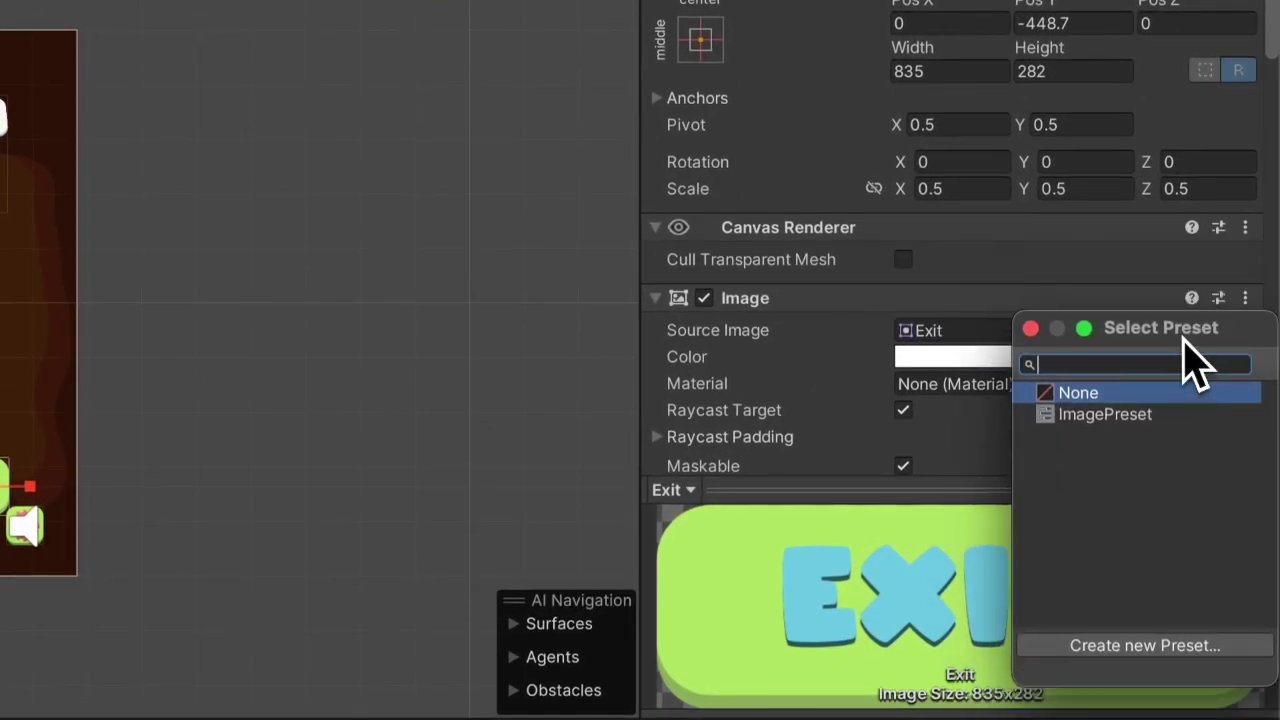
click(1083, 420)
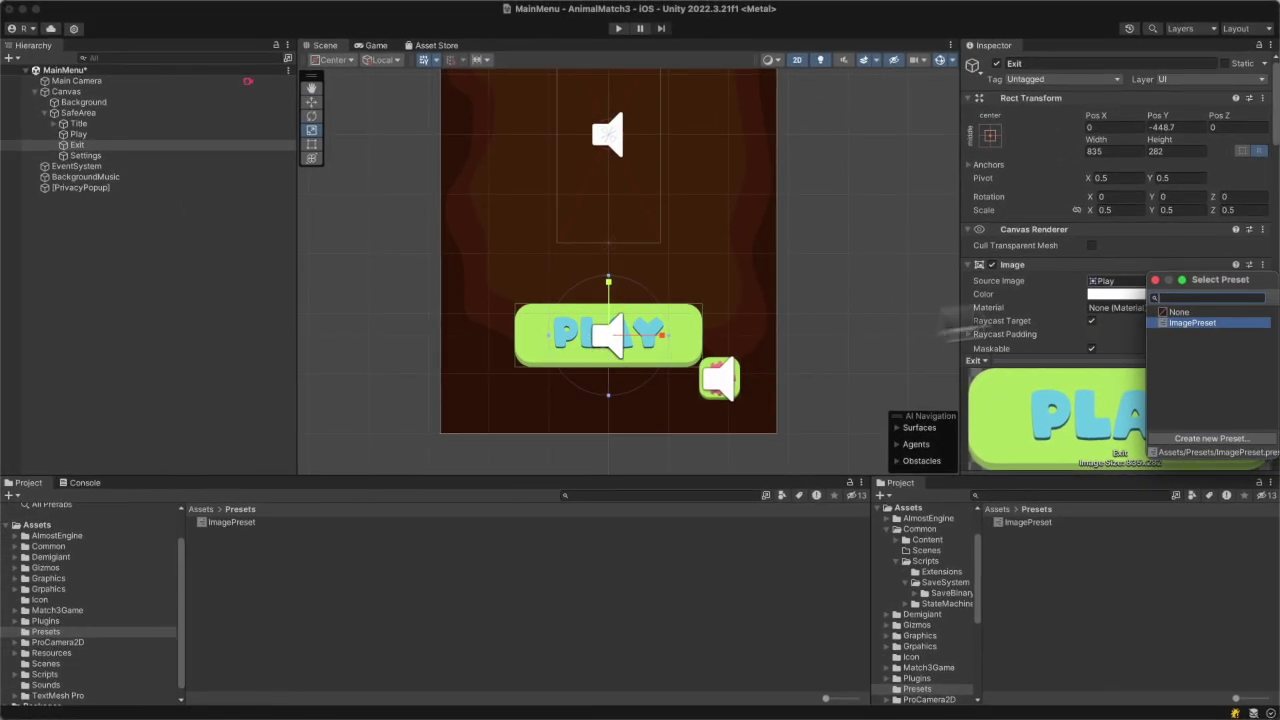
Step: Set the Exit image's preset back to None and close the preset selection
click(1181, 313)
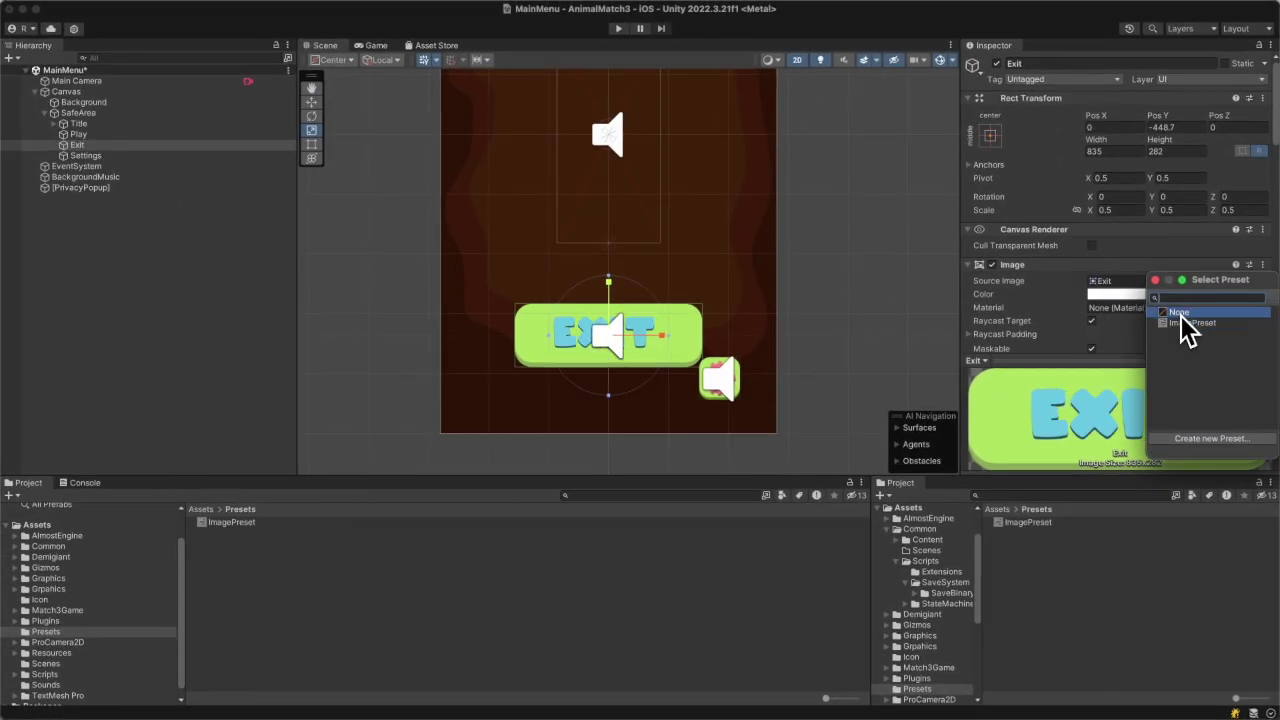
click(1181, 315)
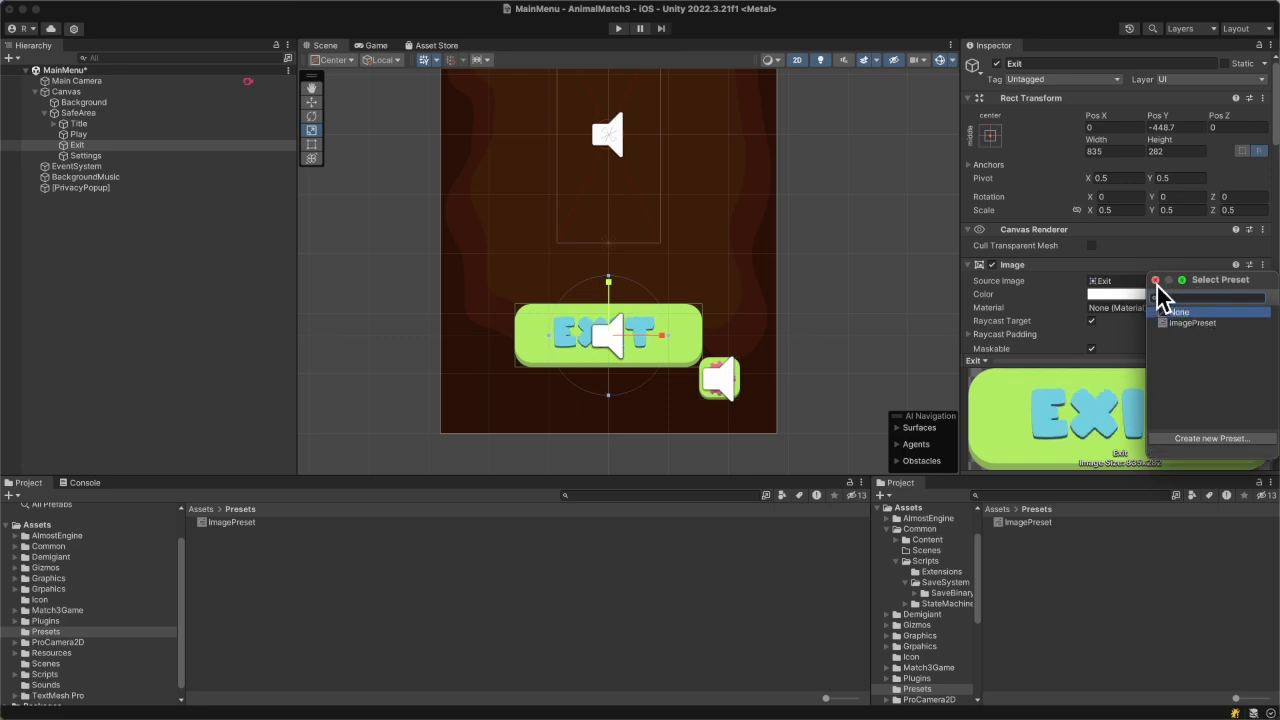
click(1156, 281)
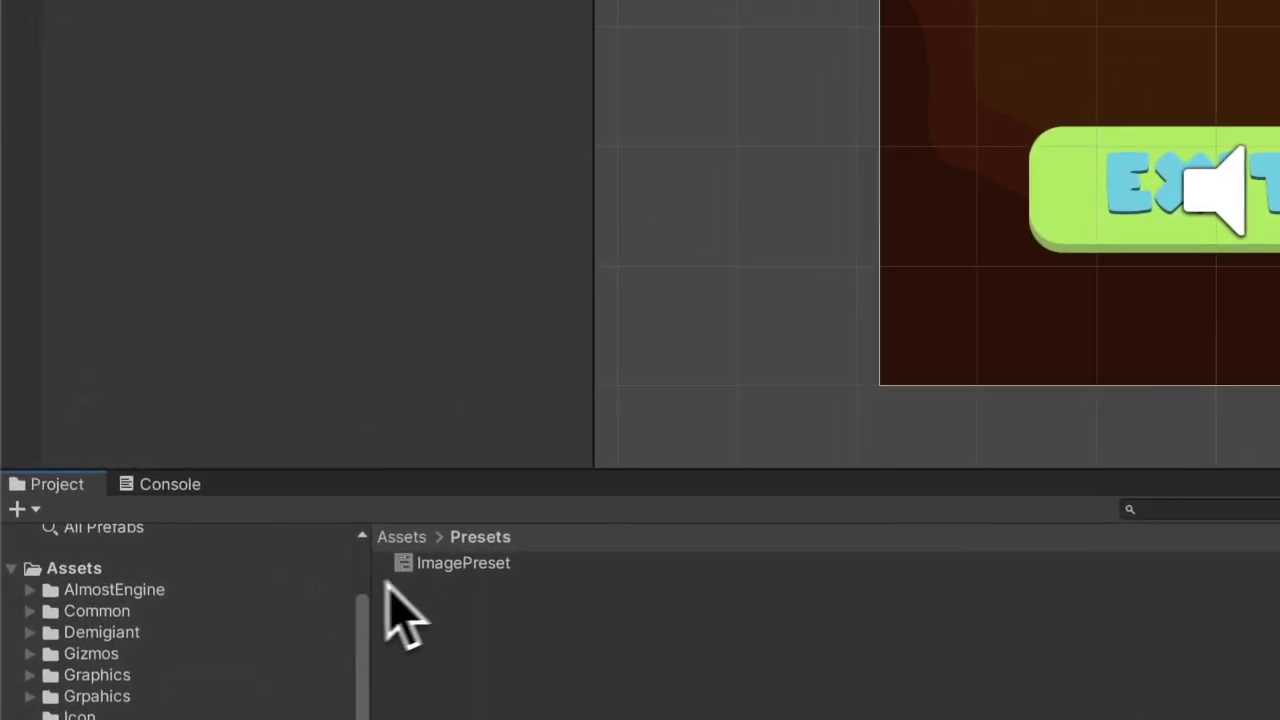
Step: Create a new game object in the MainMenu hierarchy from the ImagePreset asset and inspect its components
click(430, 566)
drag(447, 580, 150, 10)
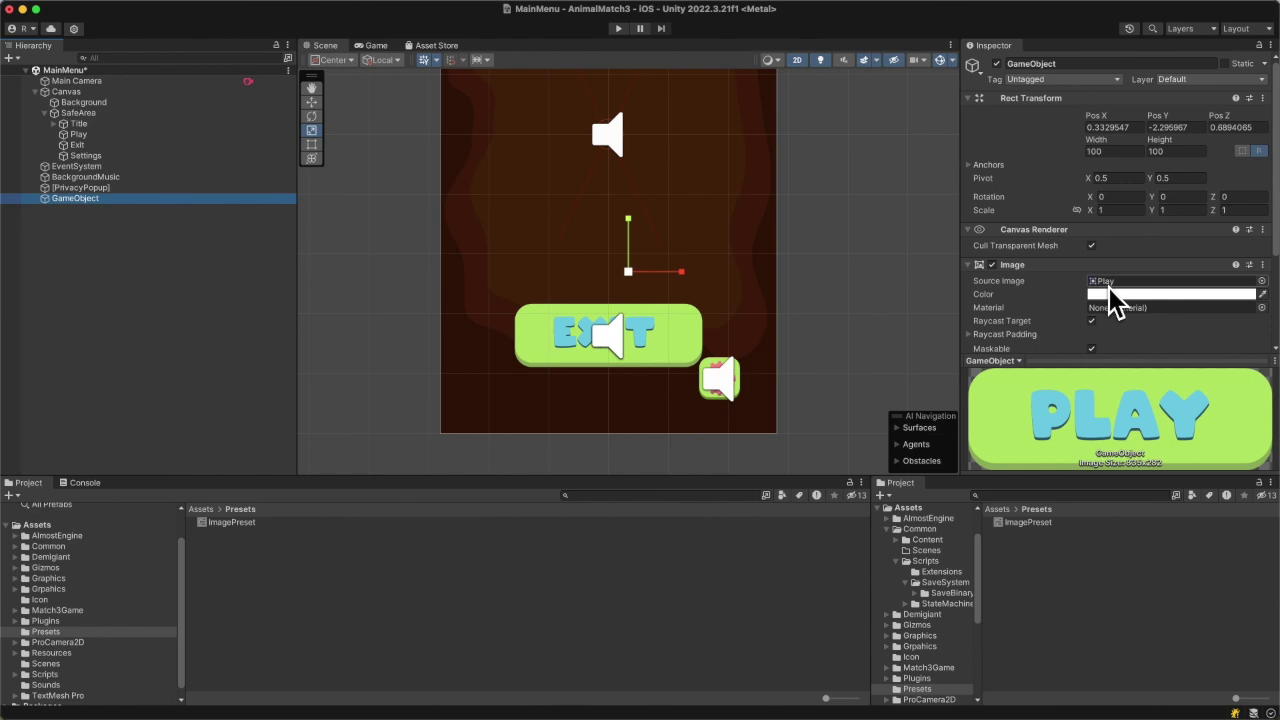
click(262, 290)
click(90, 199)
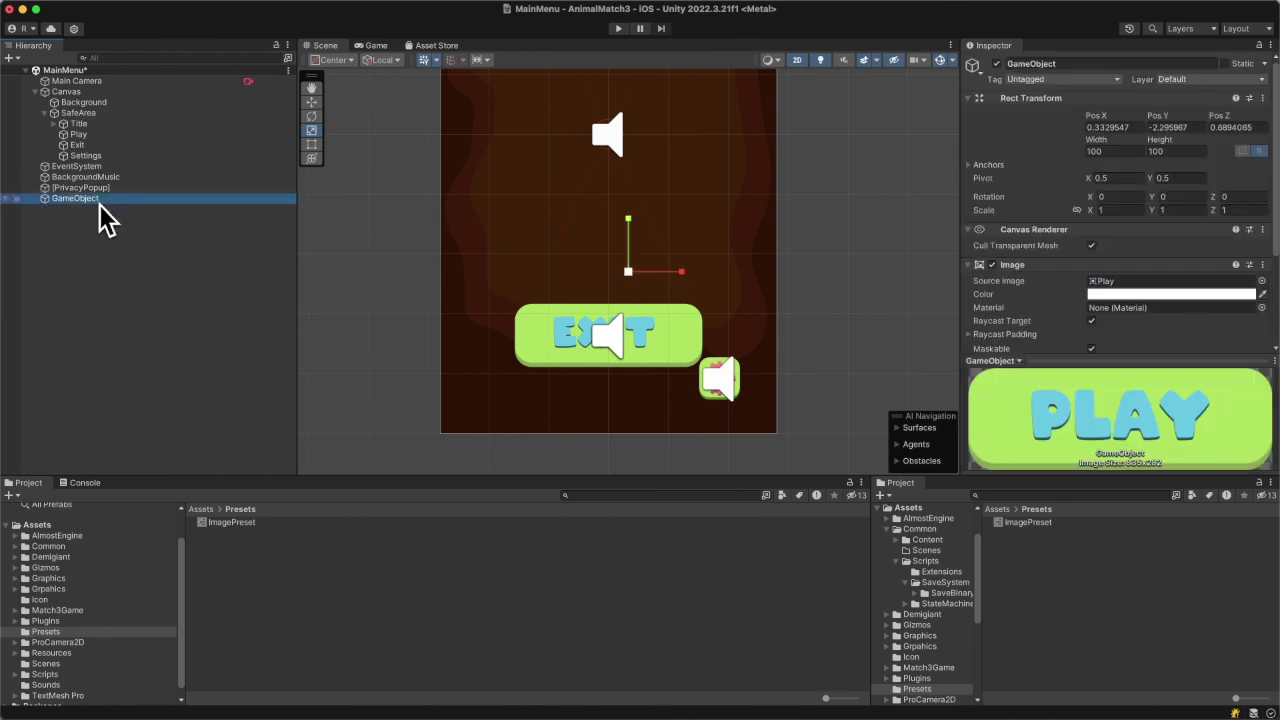
click(138, 245)
scroll(549, 376, down, 8)
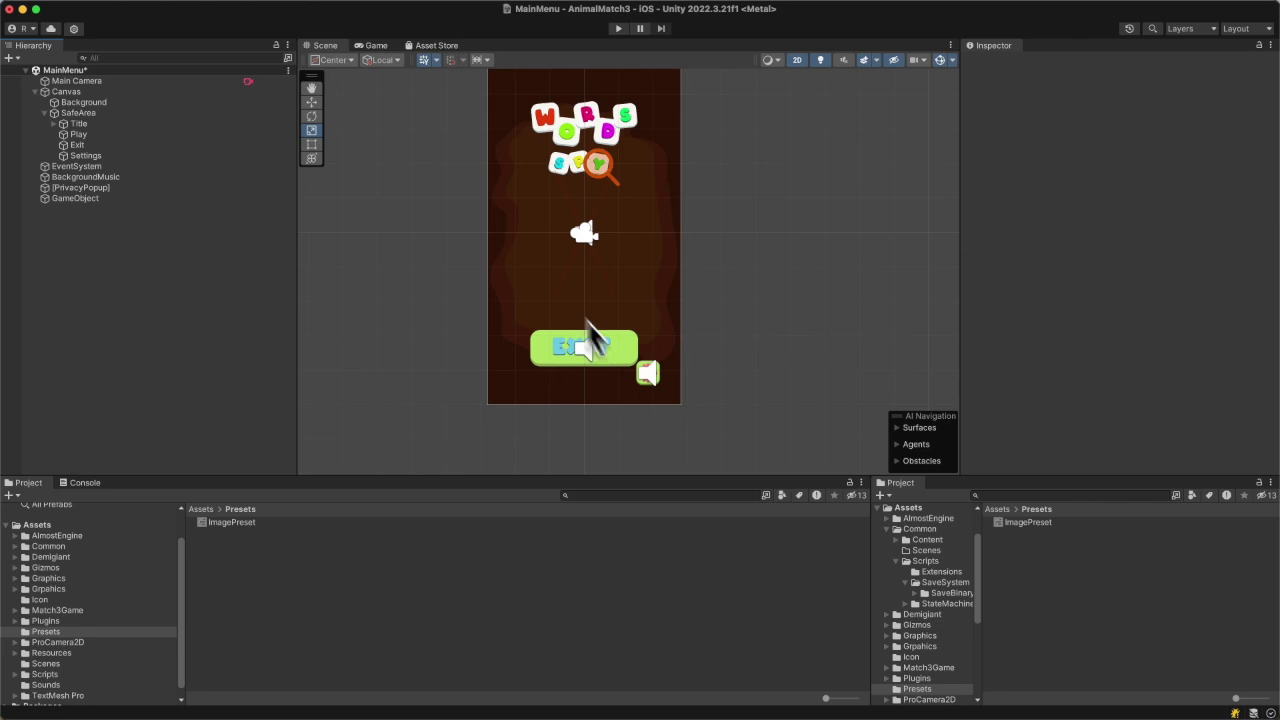
Step: Add a default preset entry for the Image component in the Preset Manager of the project settings
mouse_move(179, 9)
click(108, 8)
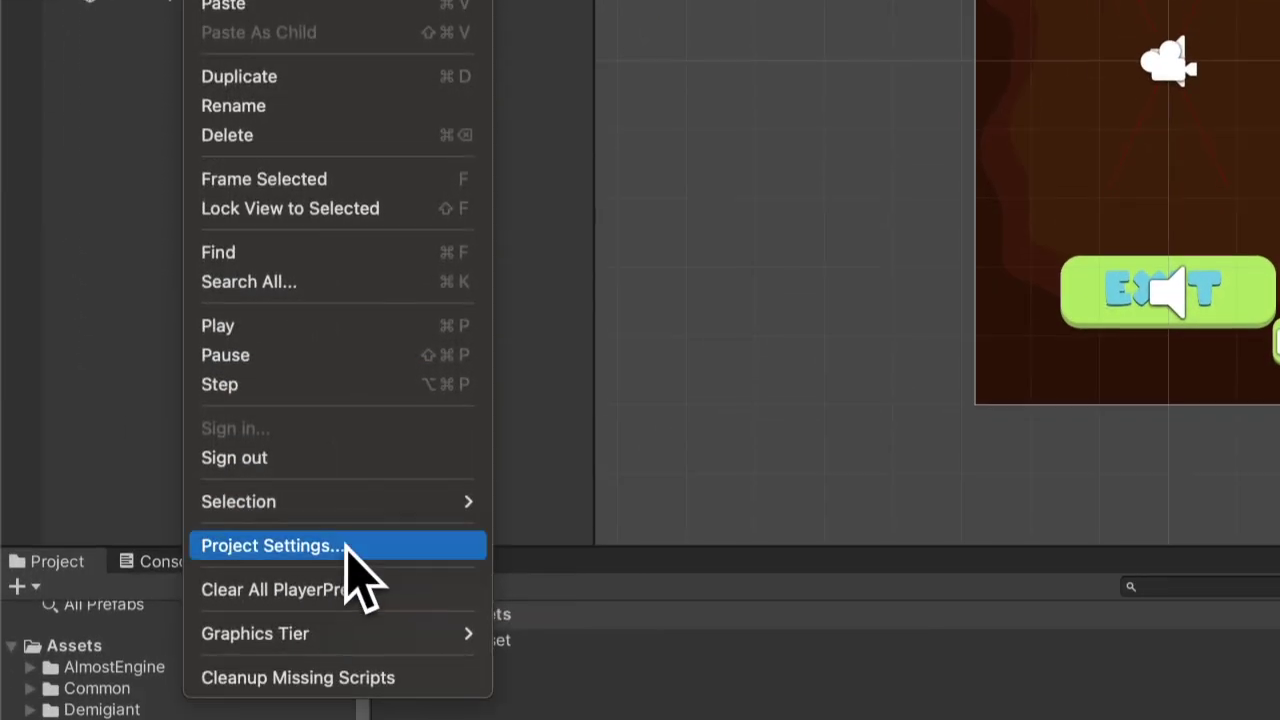
click(347, 548)
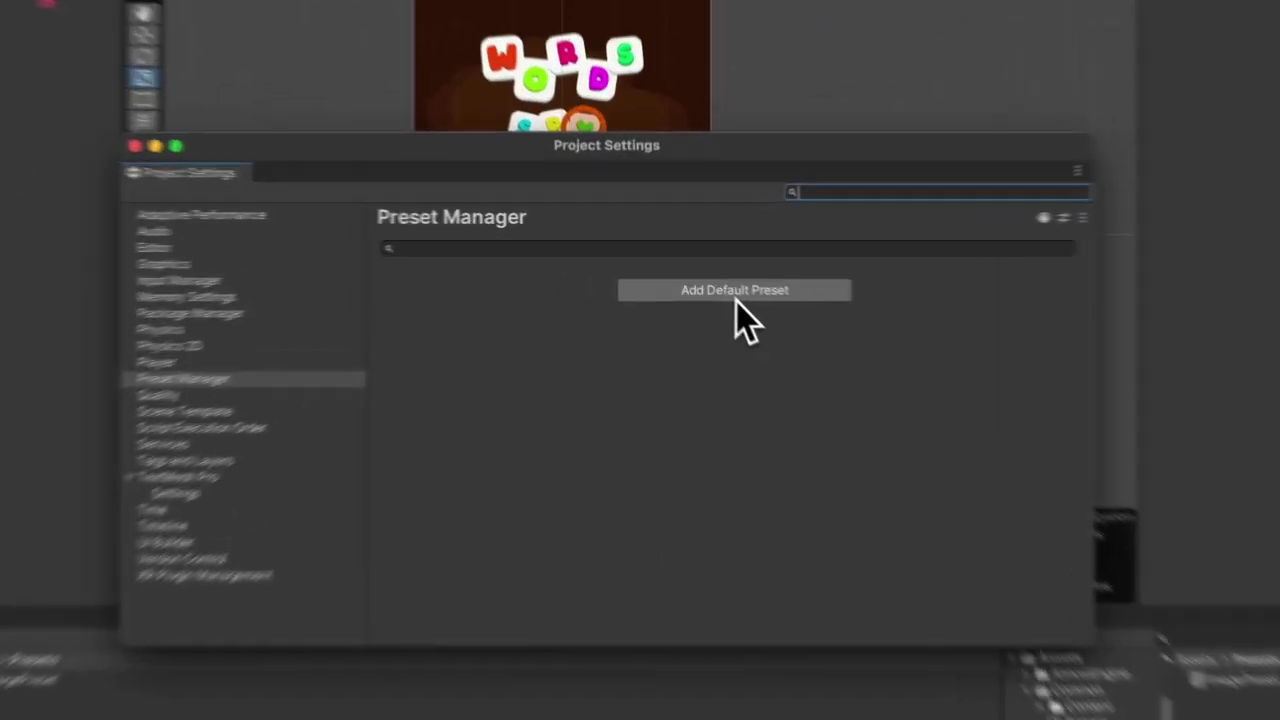
click(706, 270)
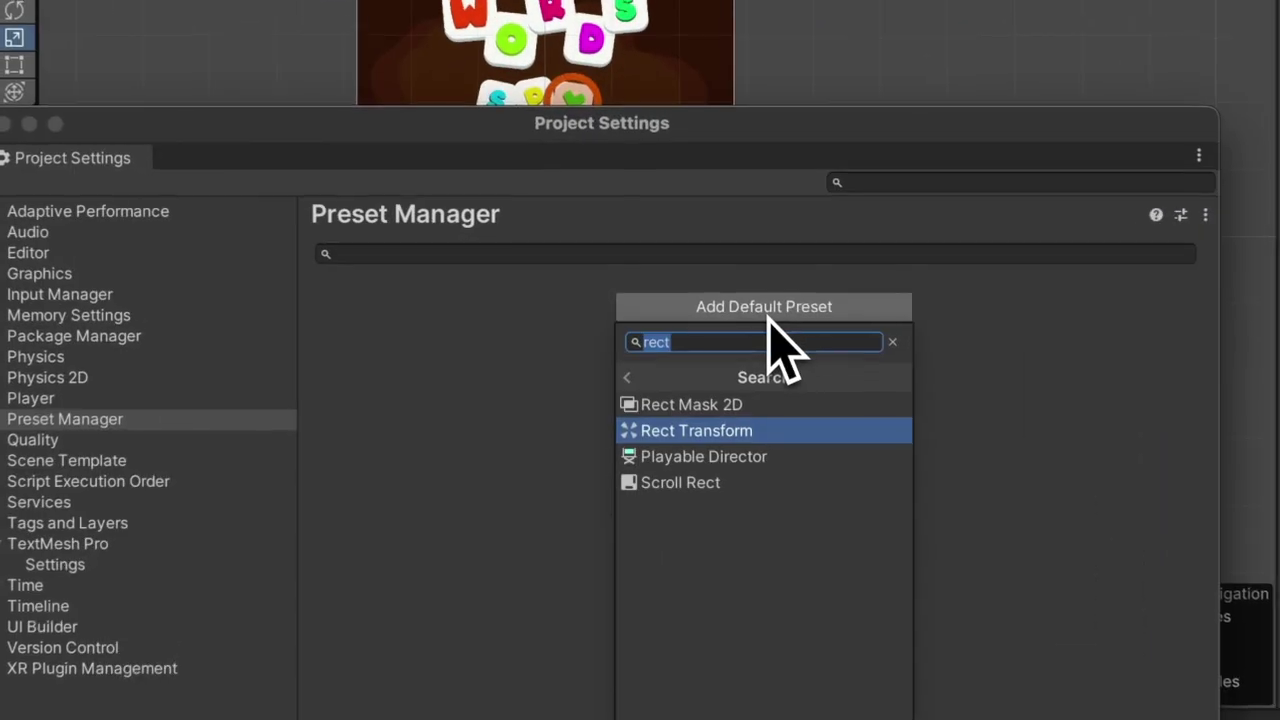
key(Down)
key(Down)
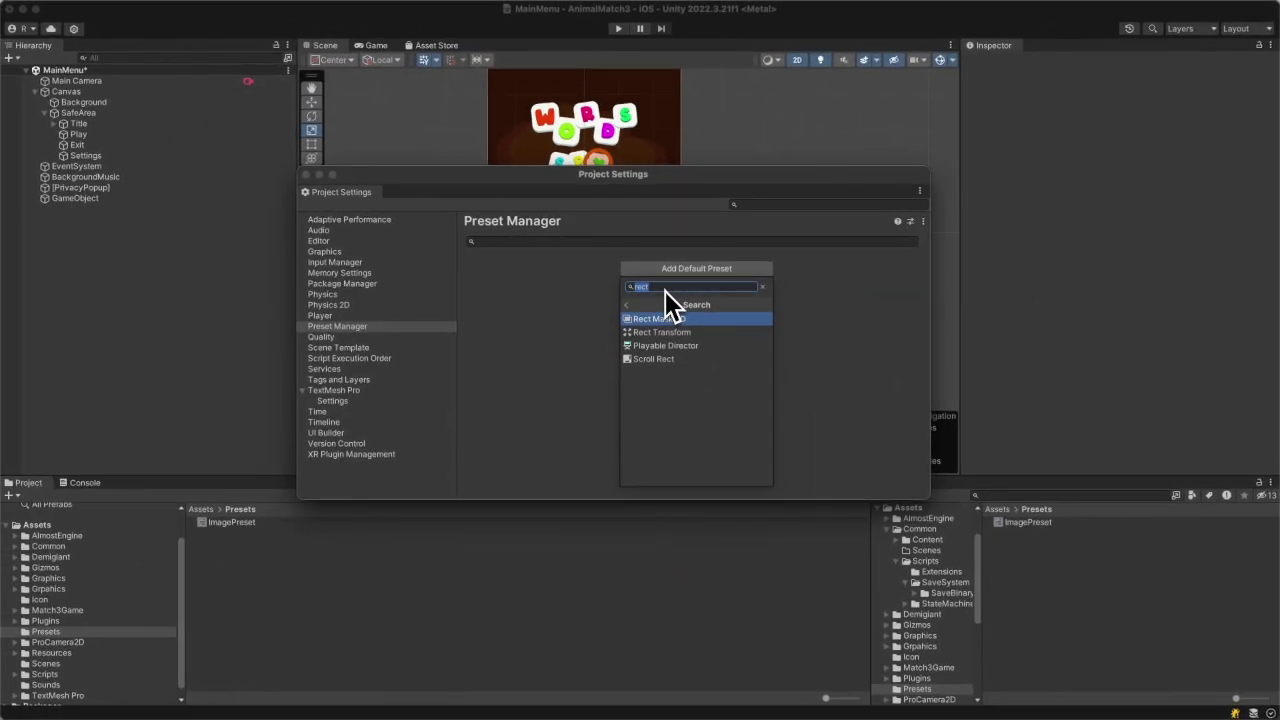
text(Image)
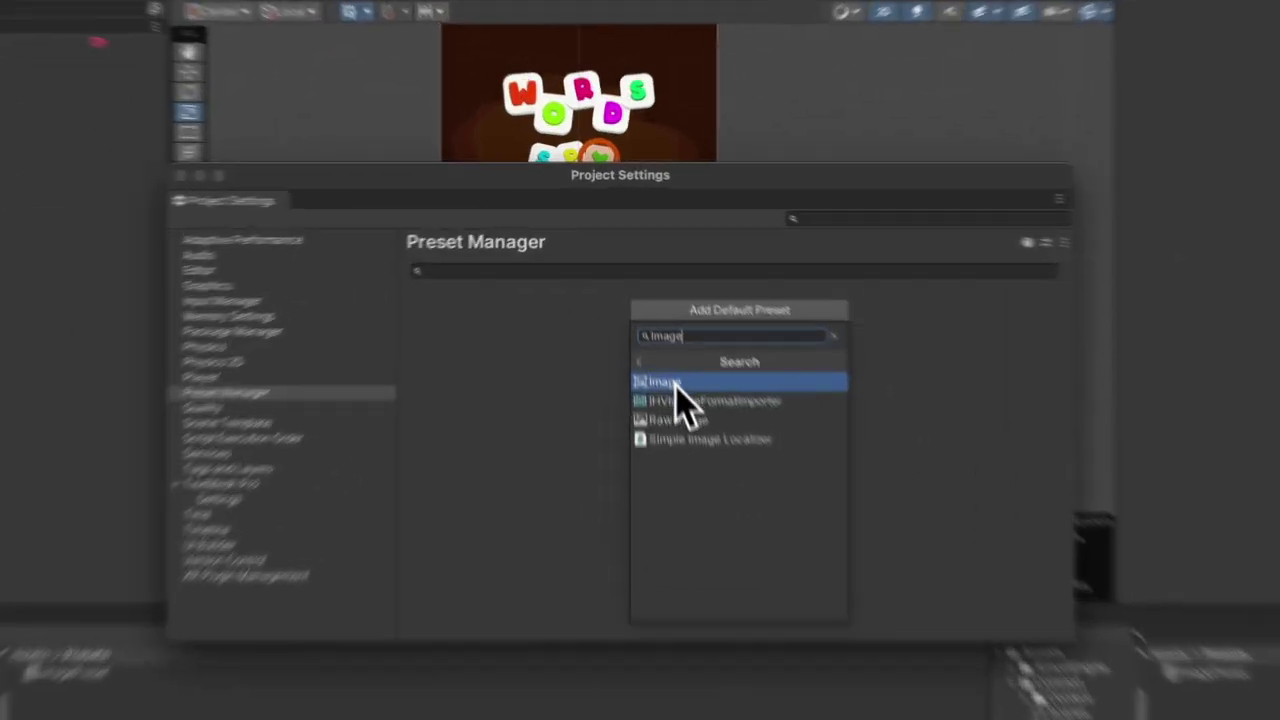
click(668, 318)
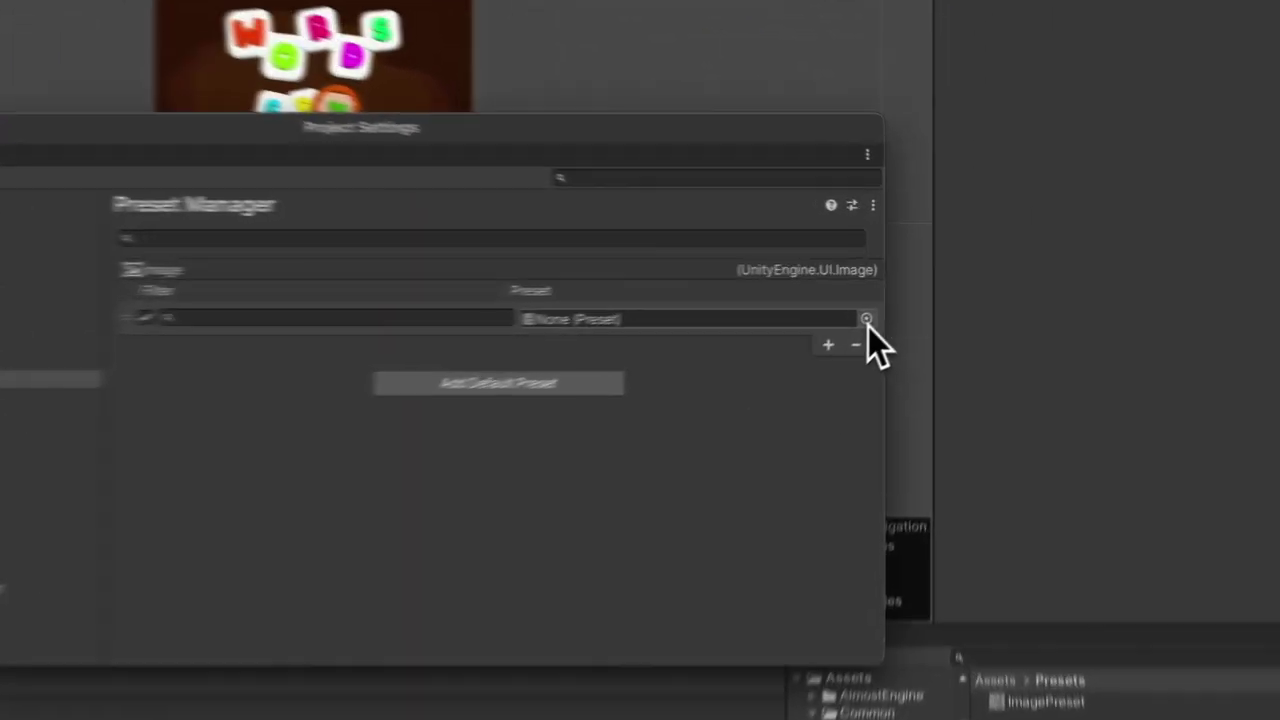
Step: Assign ImagePreset as the default preset for Image and close the project settings
click(927, 293)
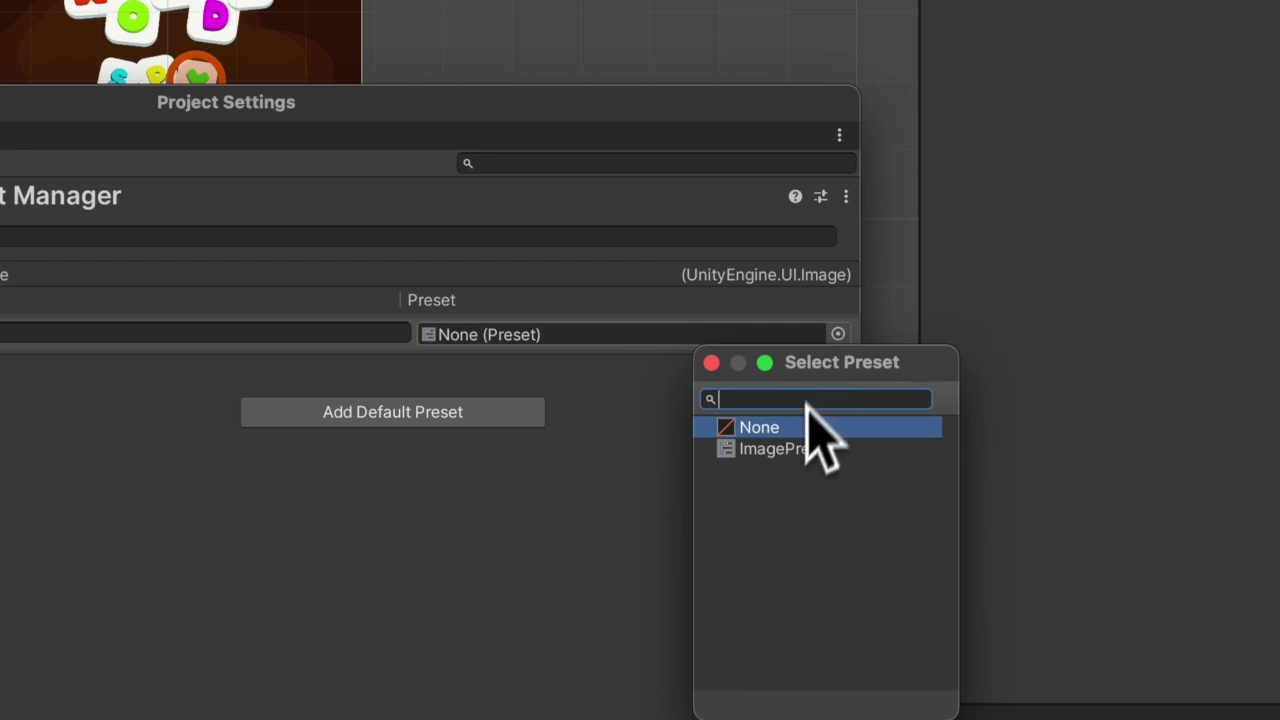
click(775, 450)
double_click(775, 455)
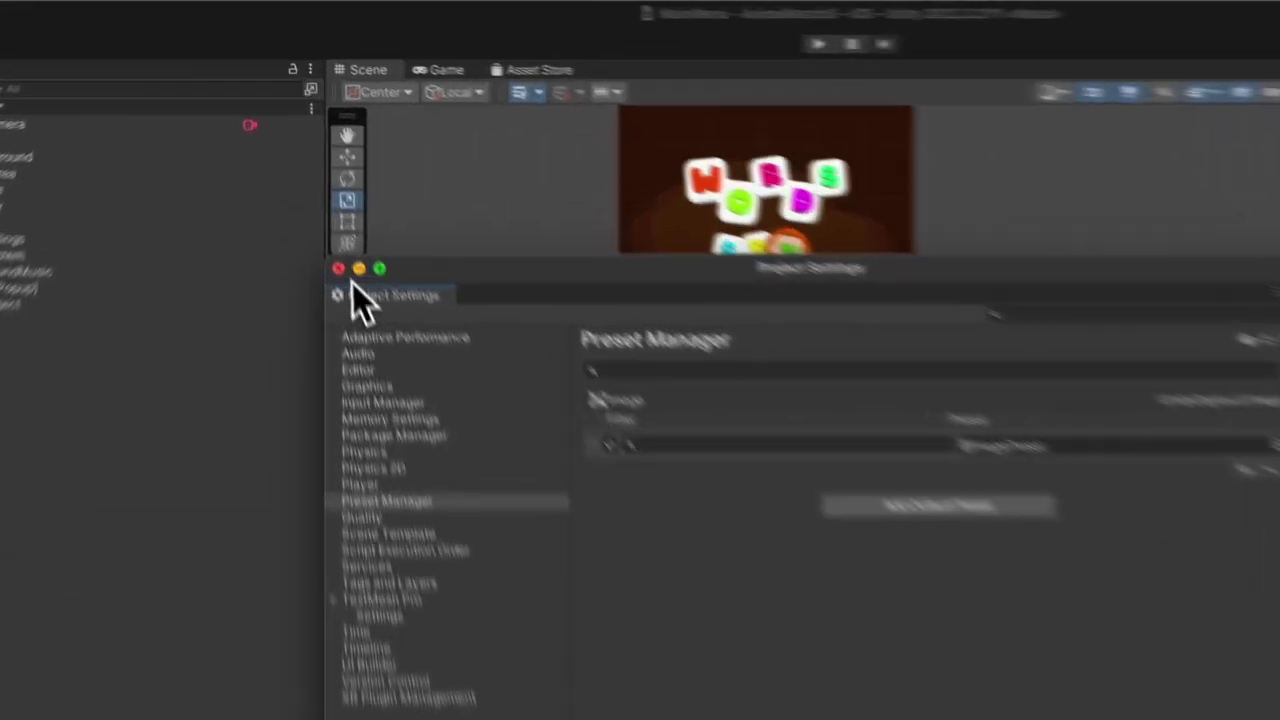
click(306, 174)
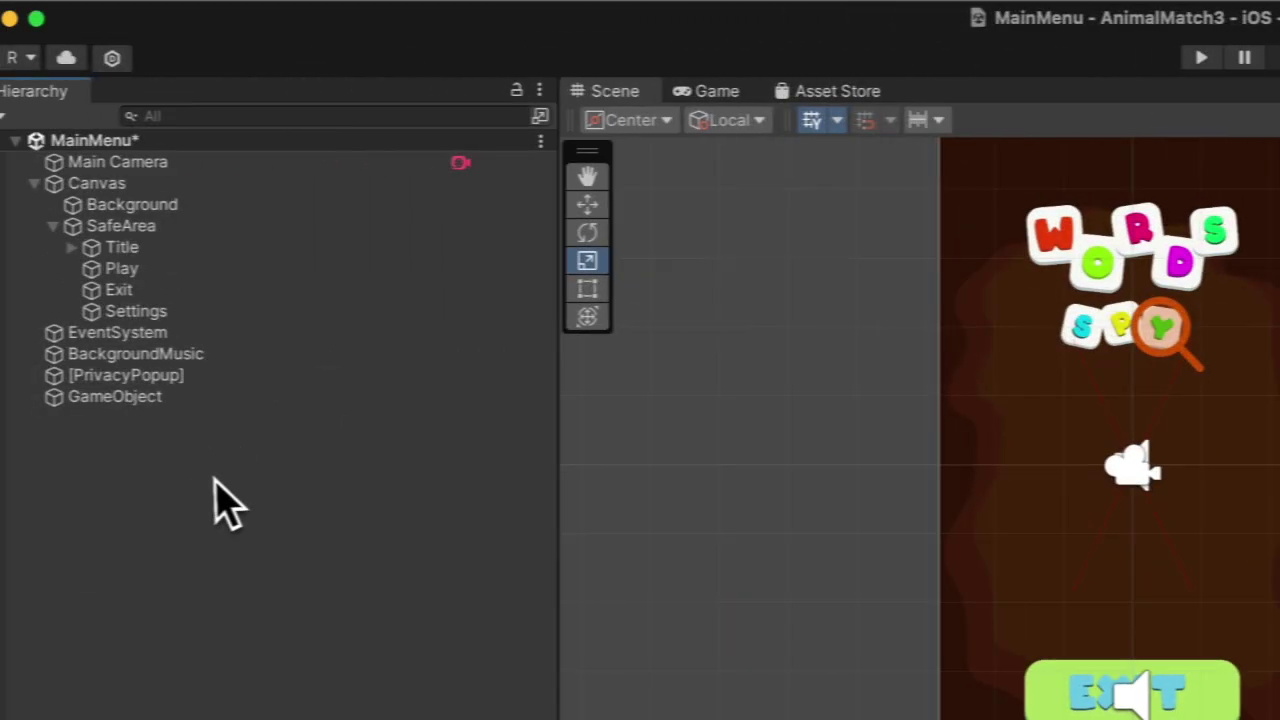
Step: Create another empty game object in the MainMenu scene and add an Image component to it
right_click(222, 503)
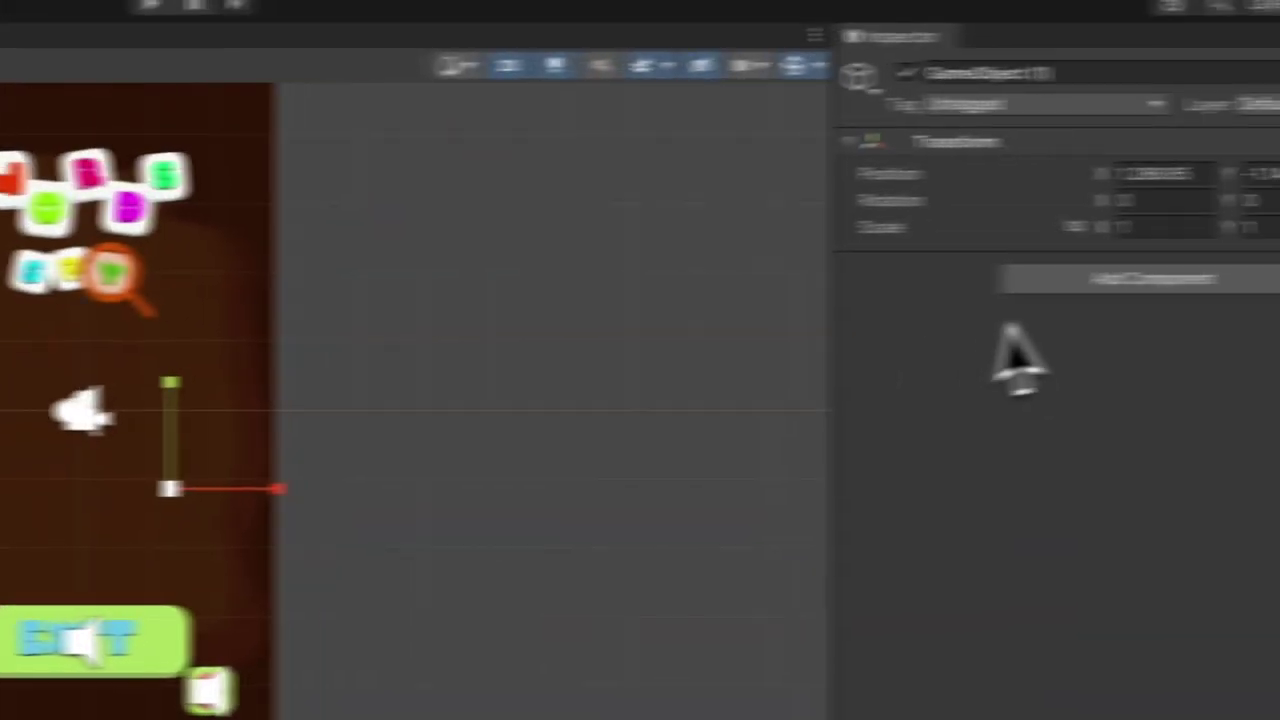
click(1110, 281)
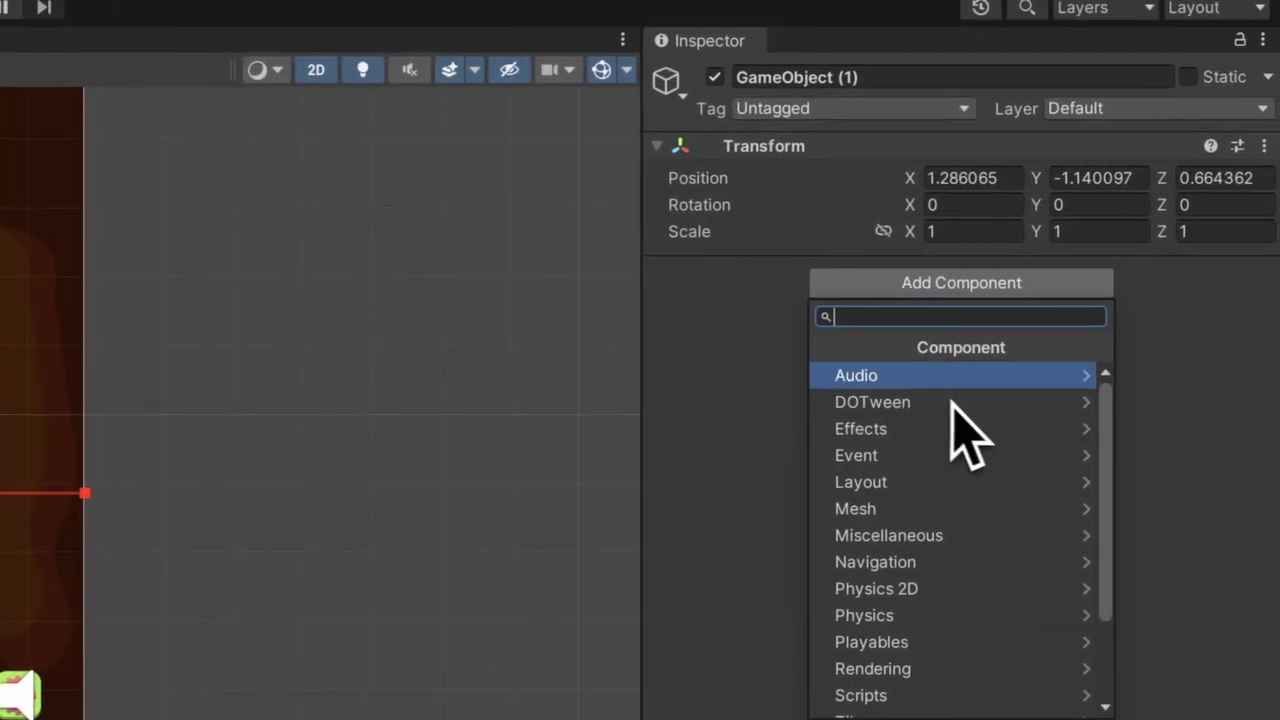
text(imag)
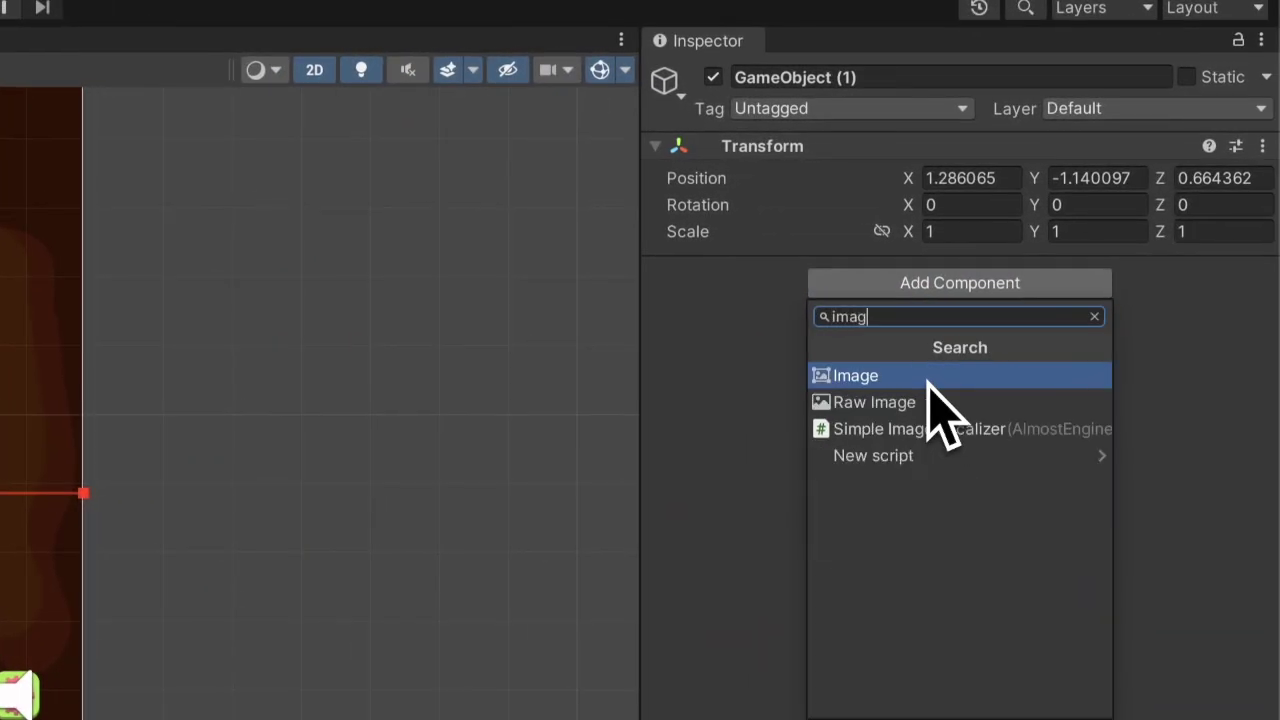
click(886, 380)
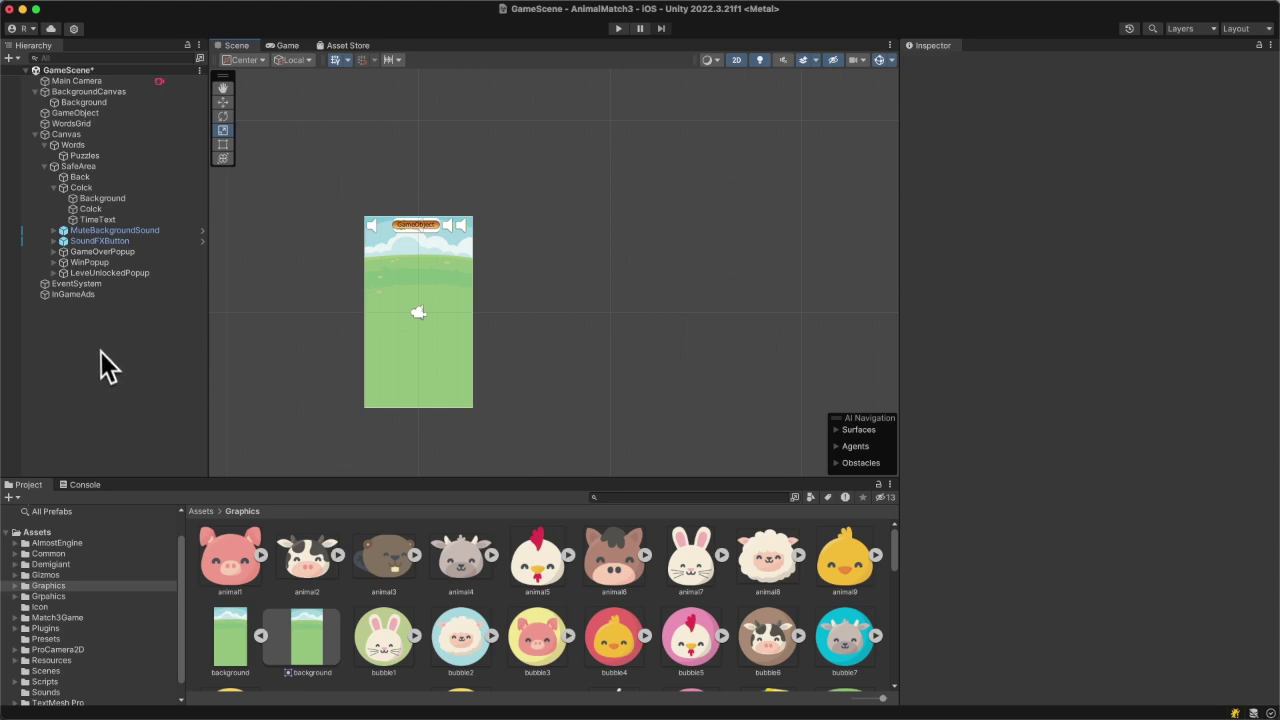
Step: Create an empty game object at the root of the GameScene hierarchy and select it
right_click(84, 318)
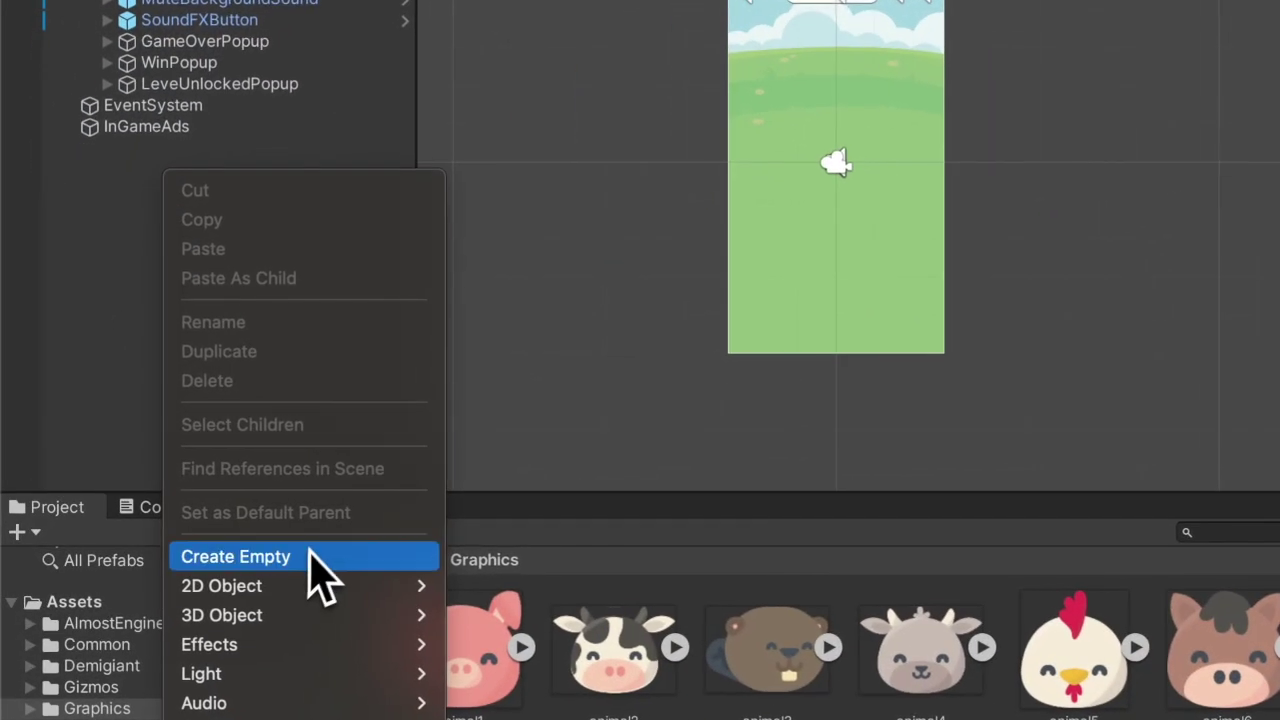
click(310, 556)
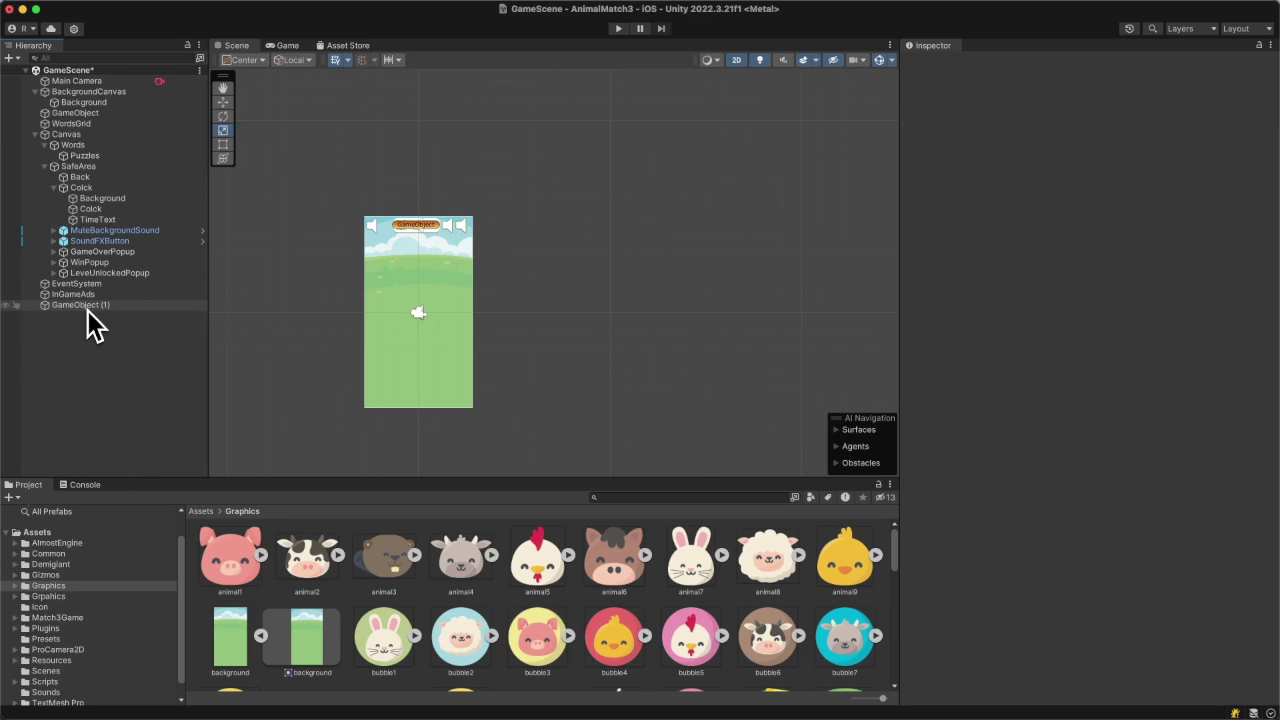
click(87, 306)
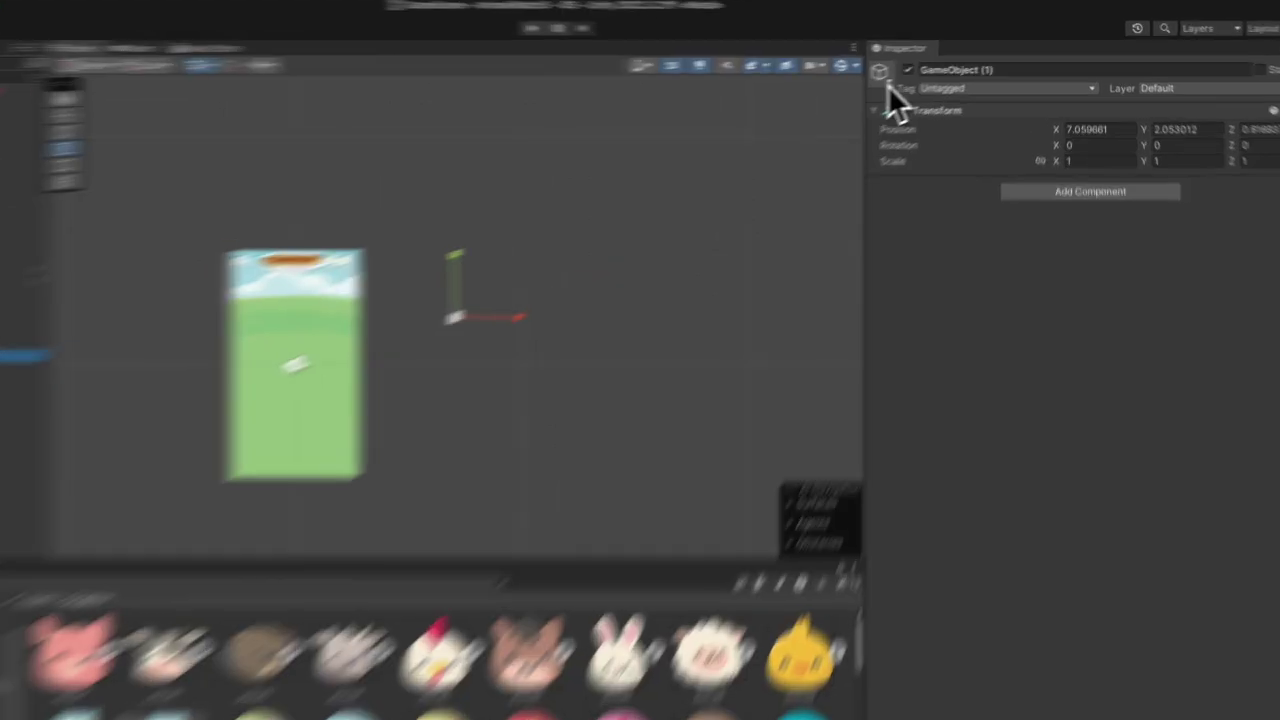
Step: Give the new empty game object a green label icon
click(911, 66)
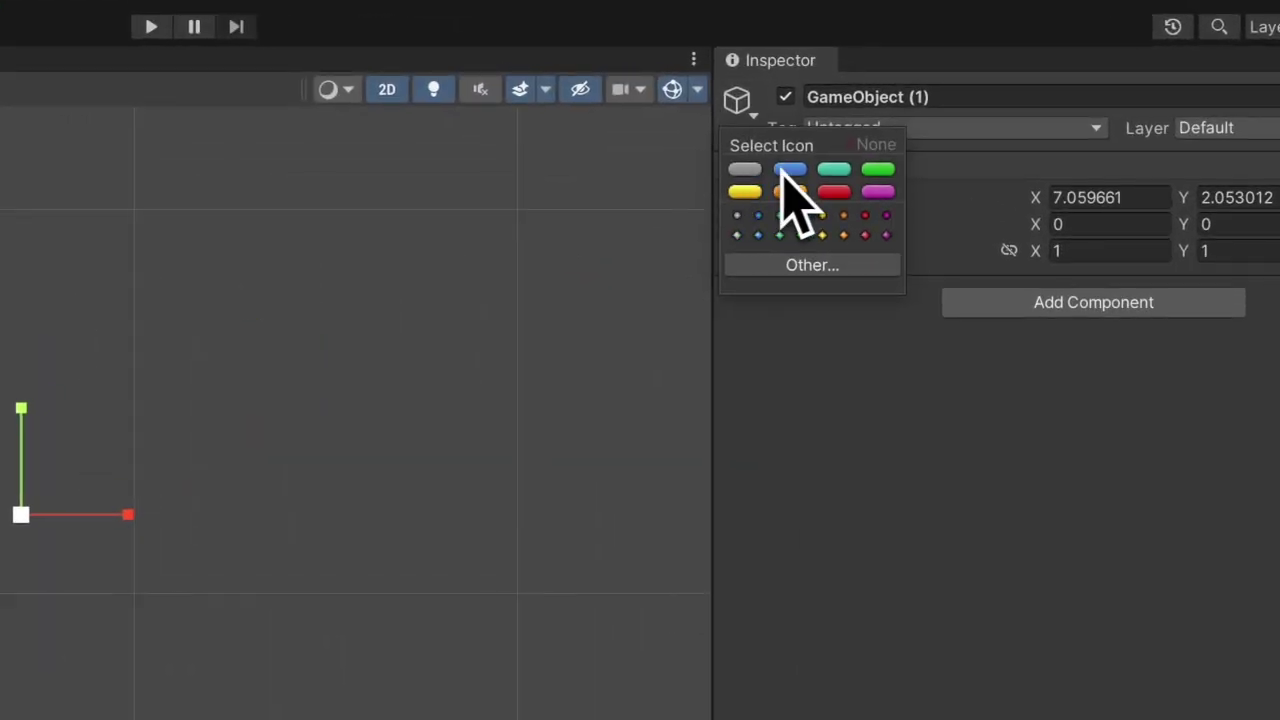
click(920, 547)
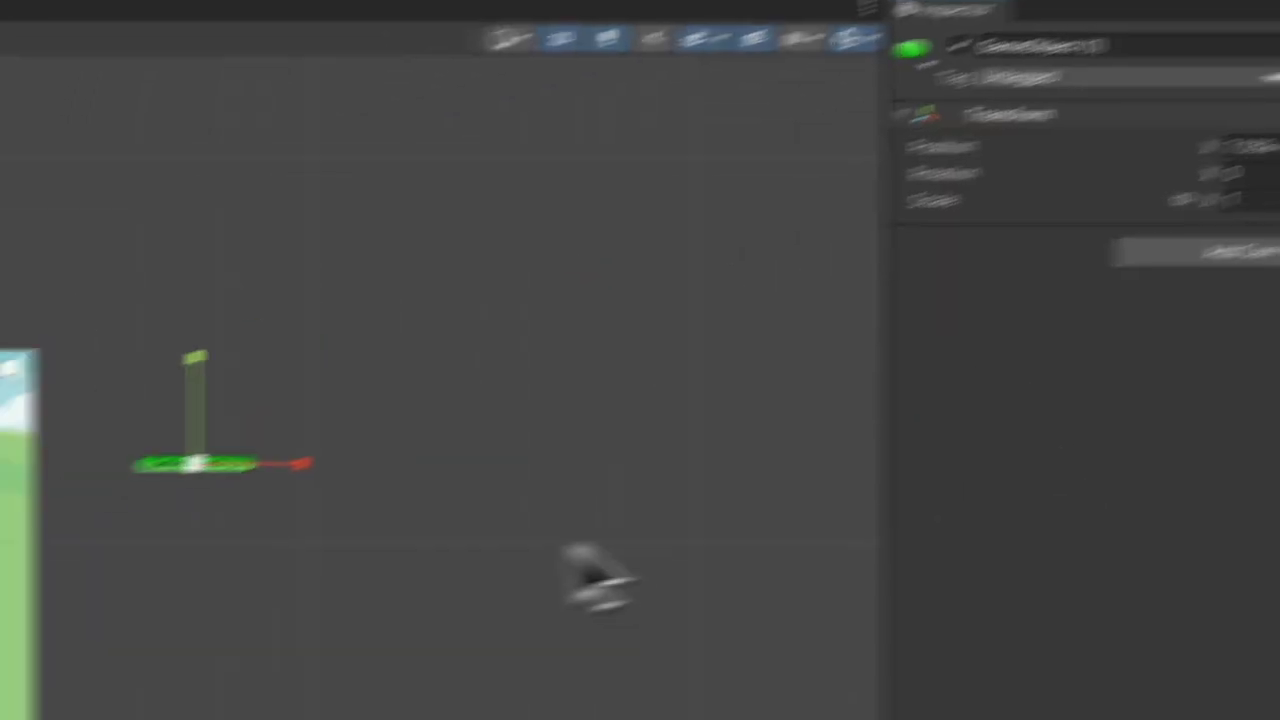
click(54, 618)
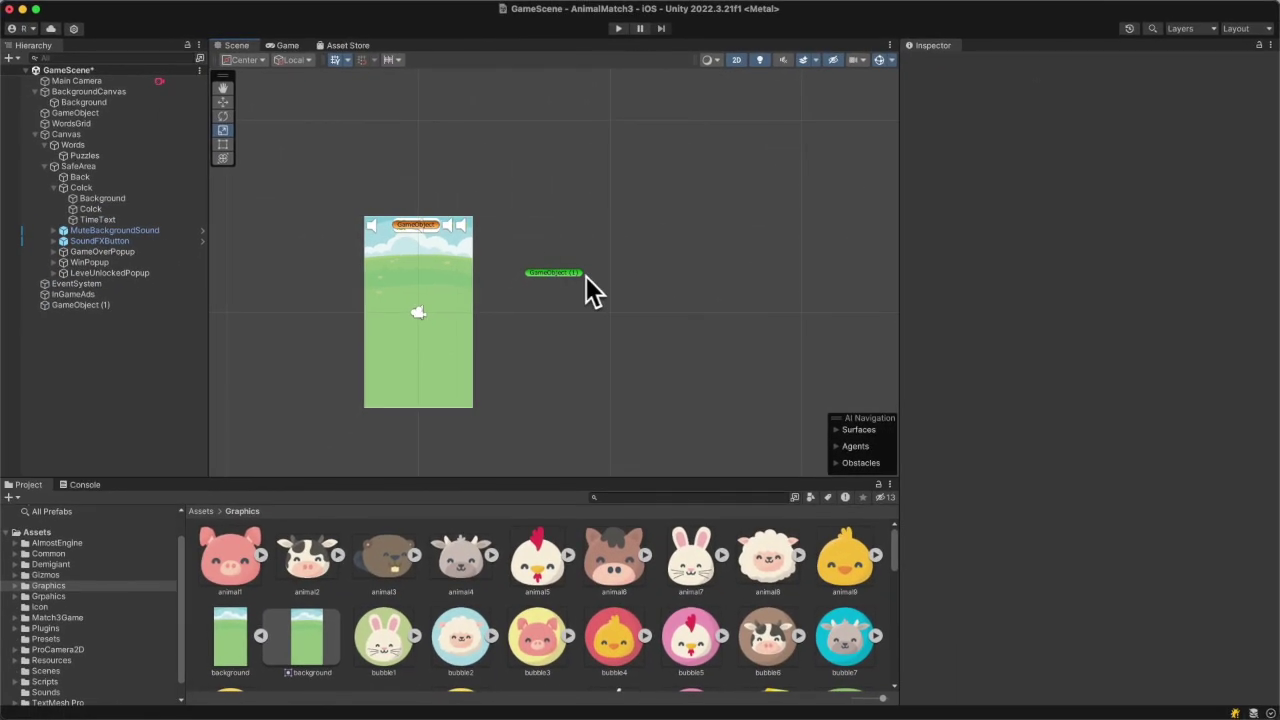
Step: Set the icon of GameObject (1) to the custom animal1 texture and close the texture selection
click(84, 306)
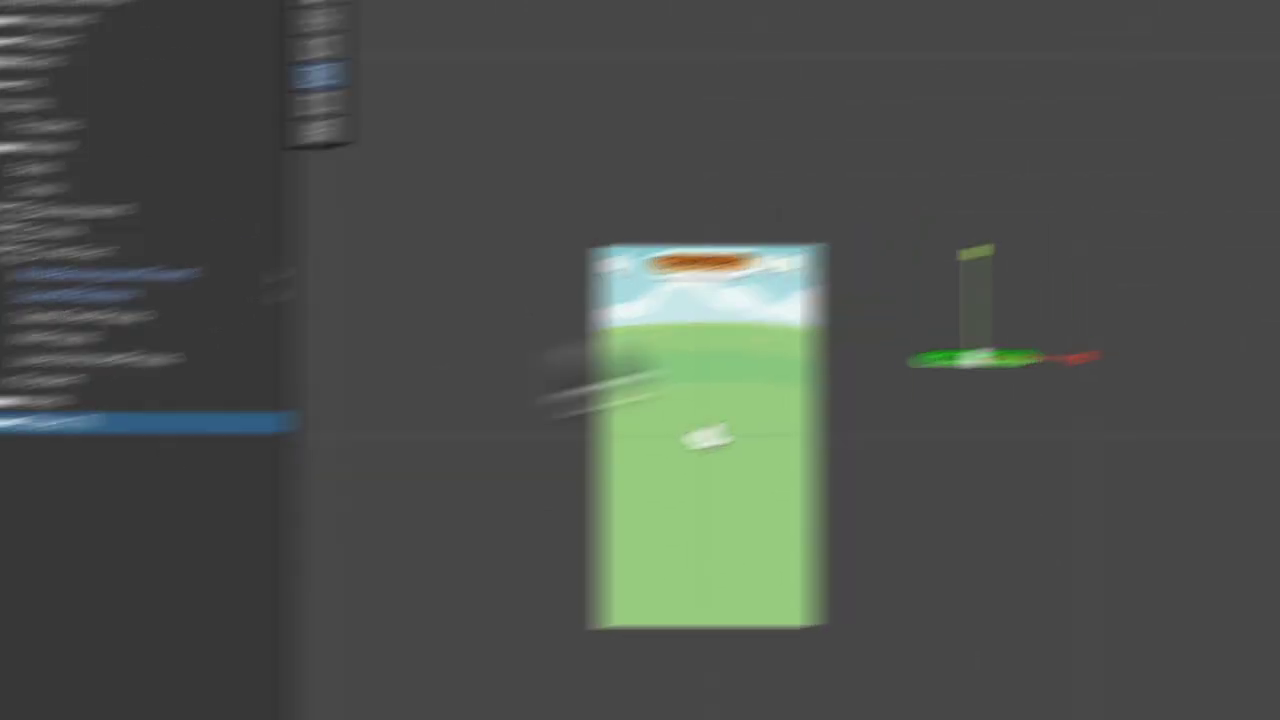
click(913, 67)
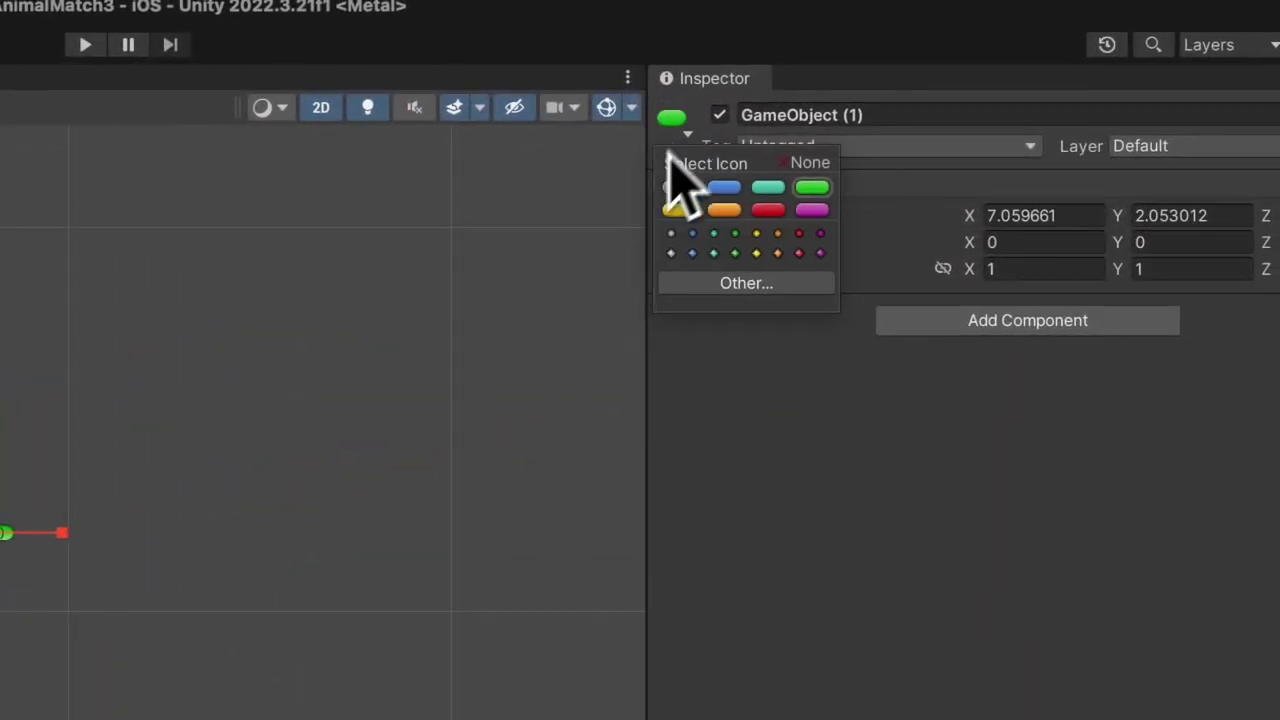
click(760, 285)
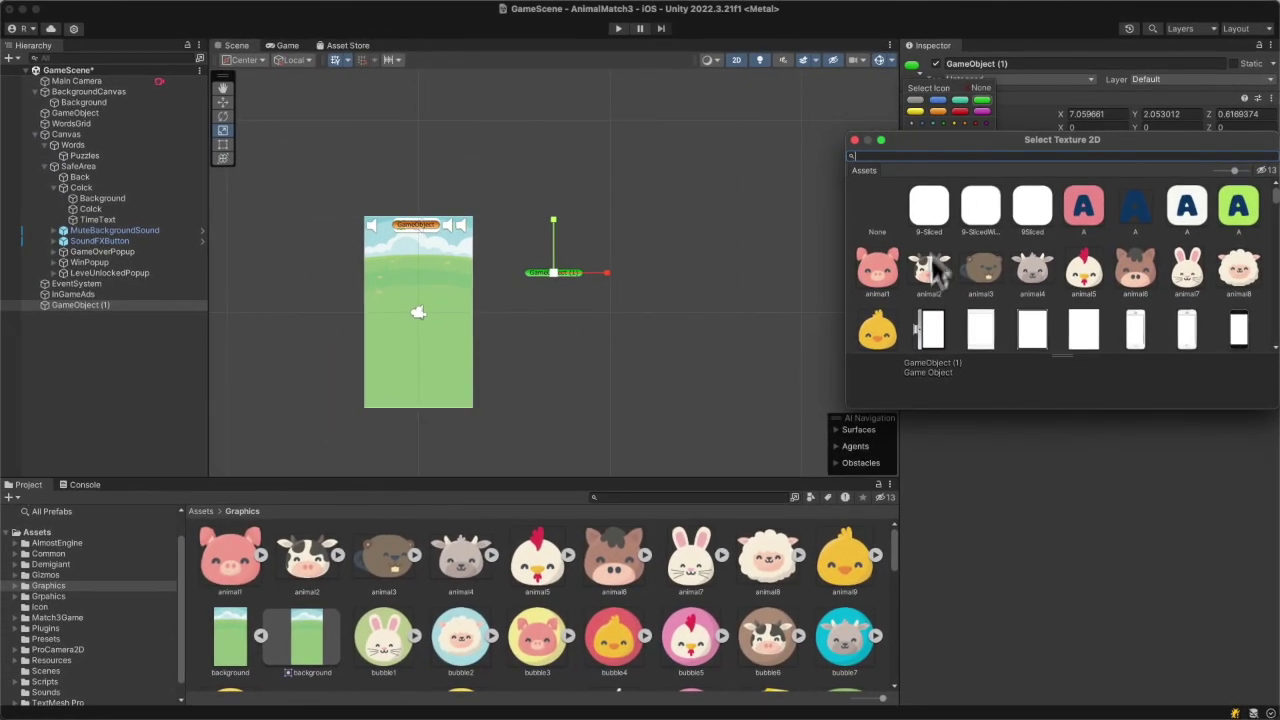
click(887, 277)
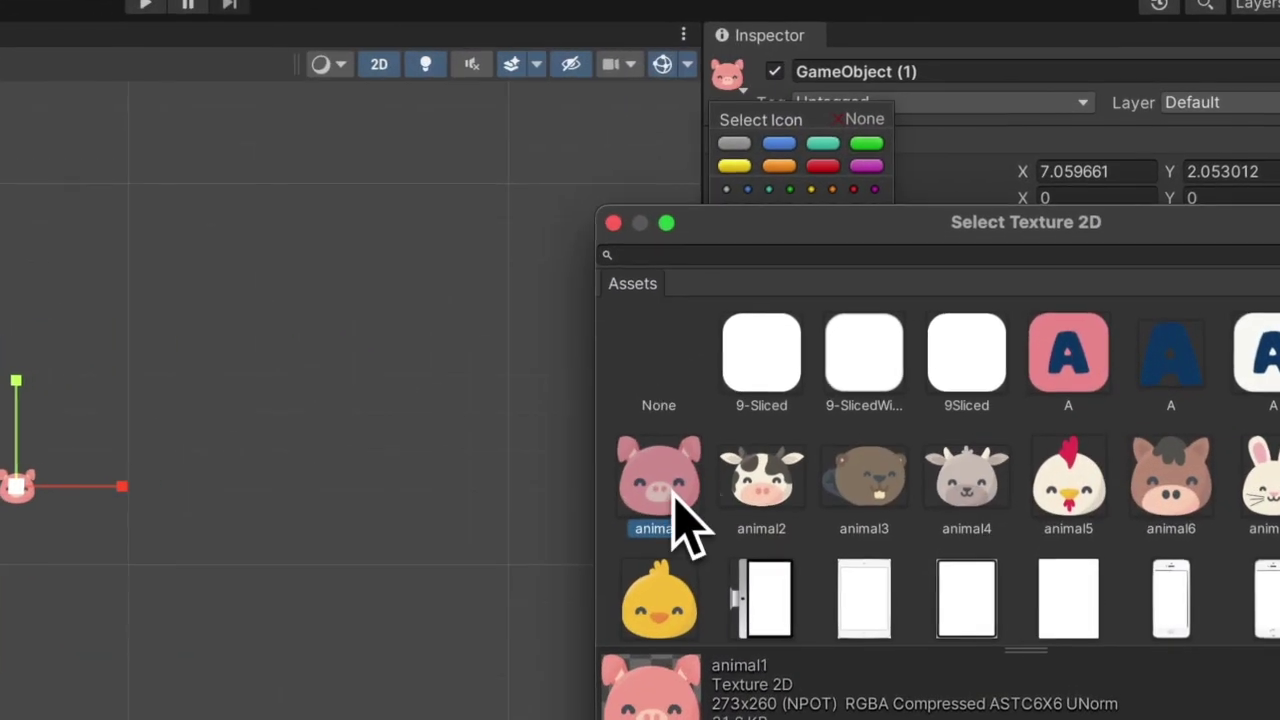
click(855, 141)
click(869, 457)
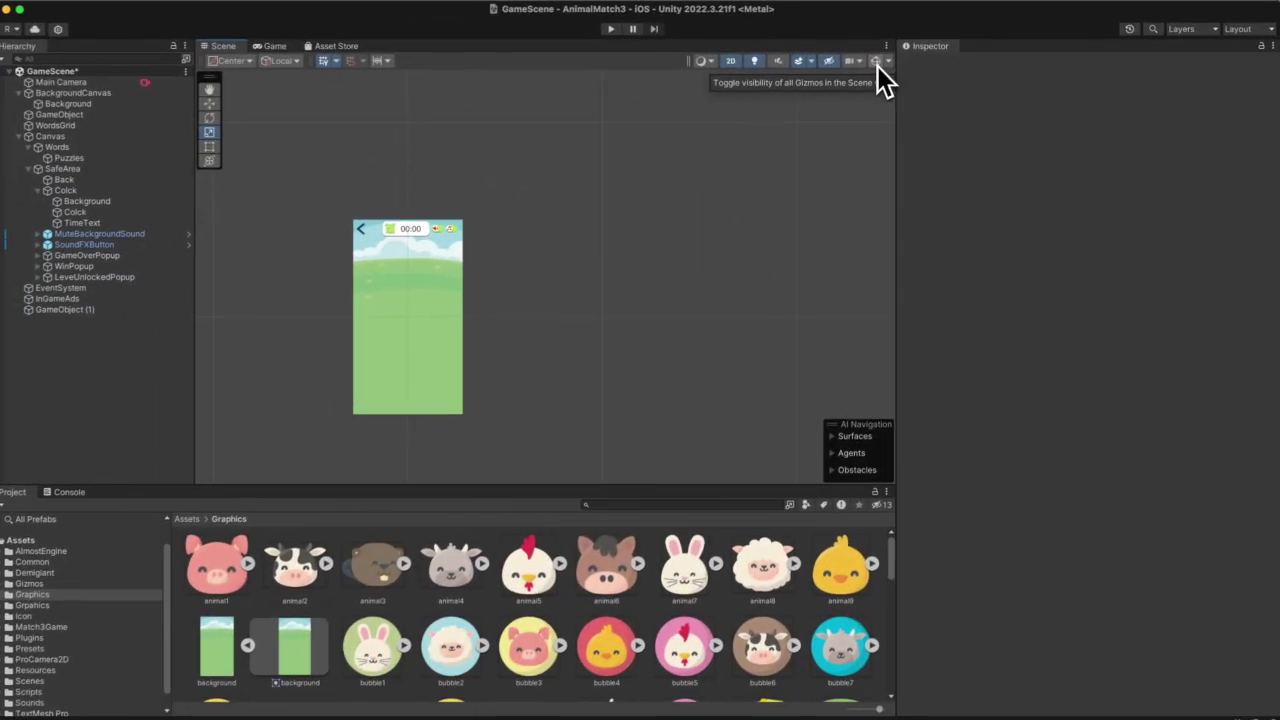
Step: Turn the Scene view gizmos back on and slightly reduce the 3D Icons size in the gizmo settings
click(650, 124)
click(891, 60)
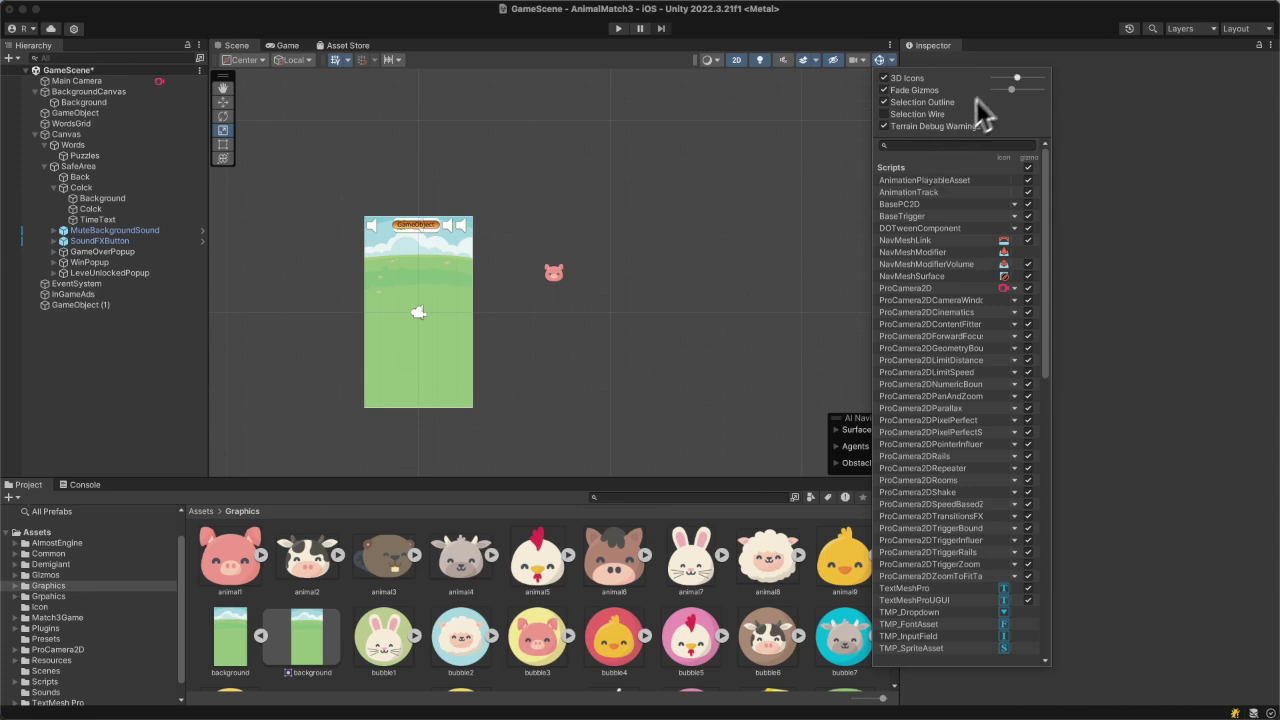
drag(1022, 78, 1016, 79)
scroll(974, 266, down, 10)
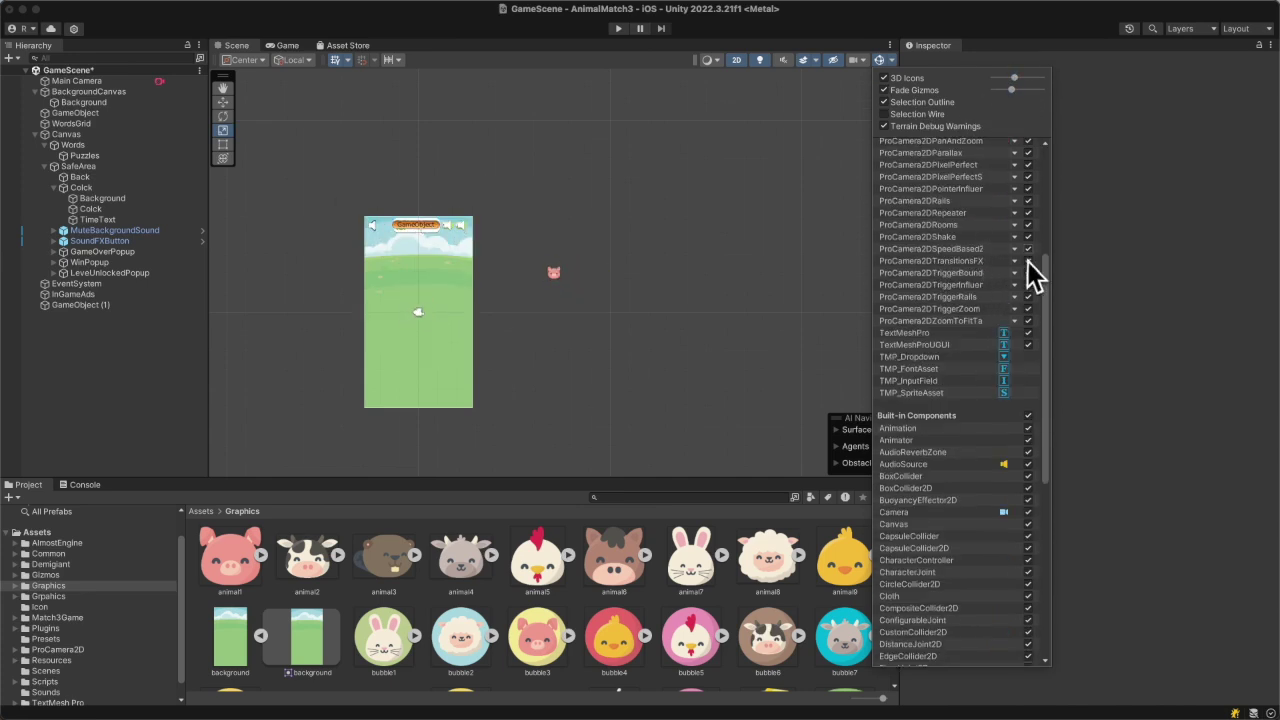
Step: Look through the component lists in the Scene view gizmo settings
scroll(941, 360, down, 8)
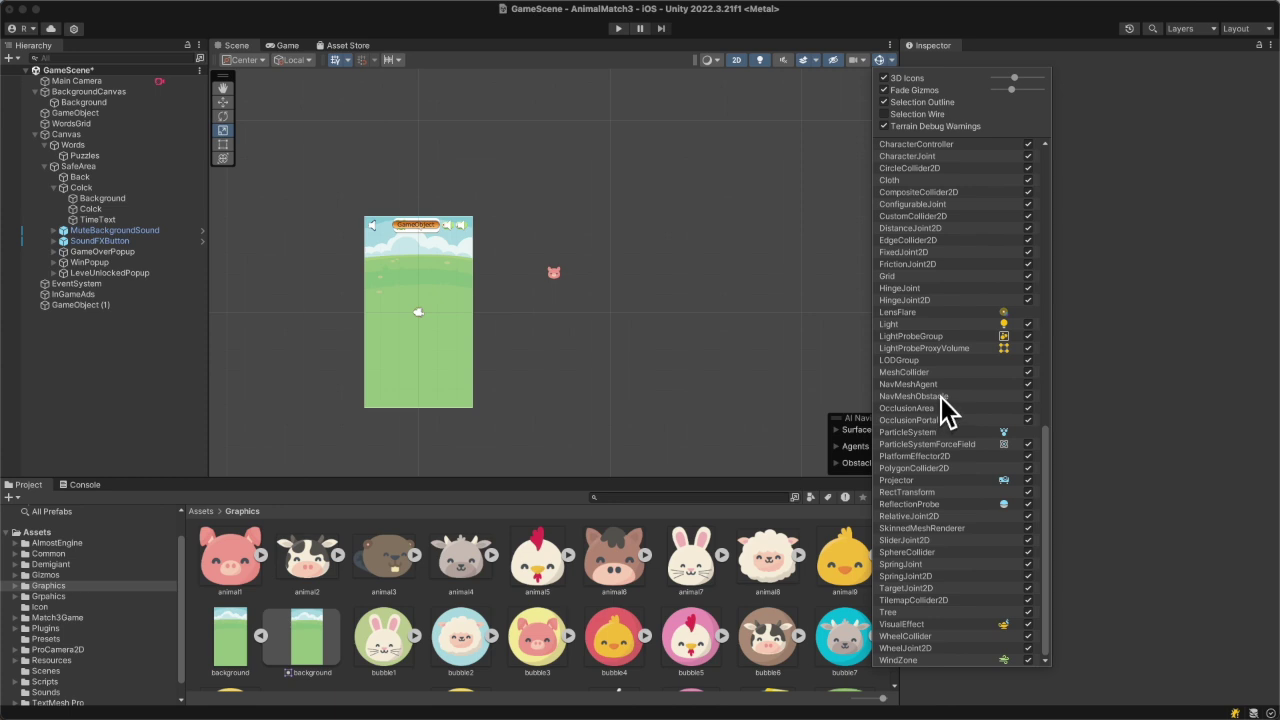
scroll(941, 426, up, 15)
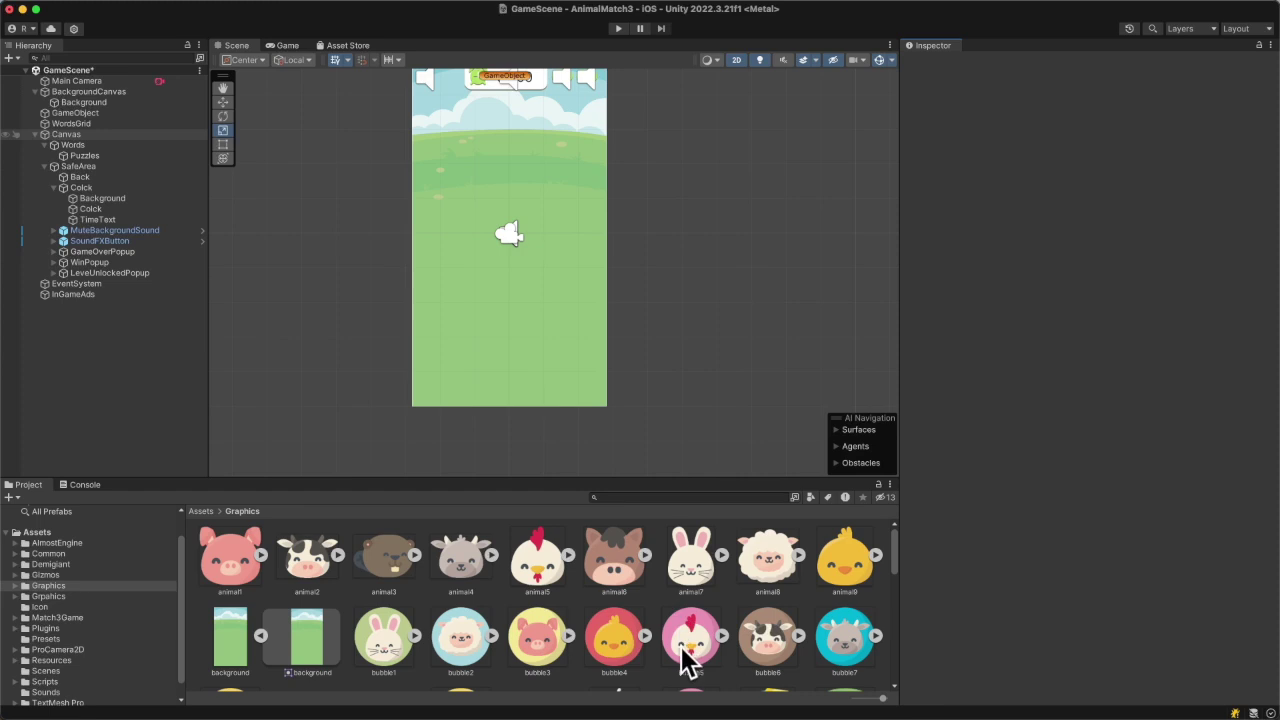
Step: Create a Sprite Atlas asset in the Graphics folder
right_click(730, 617)
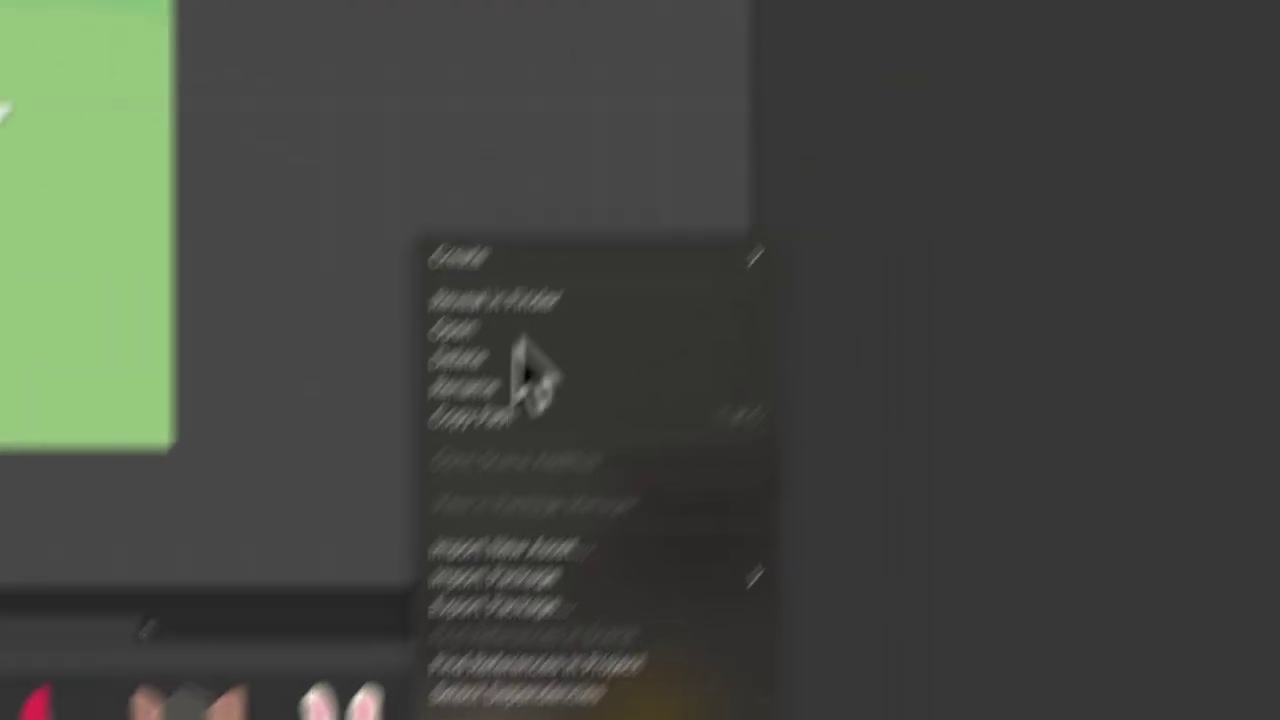
mouse_move(683, 172)
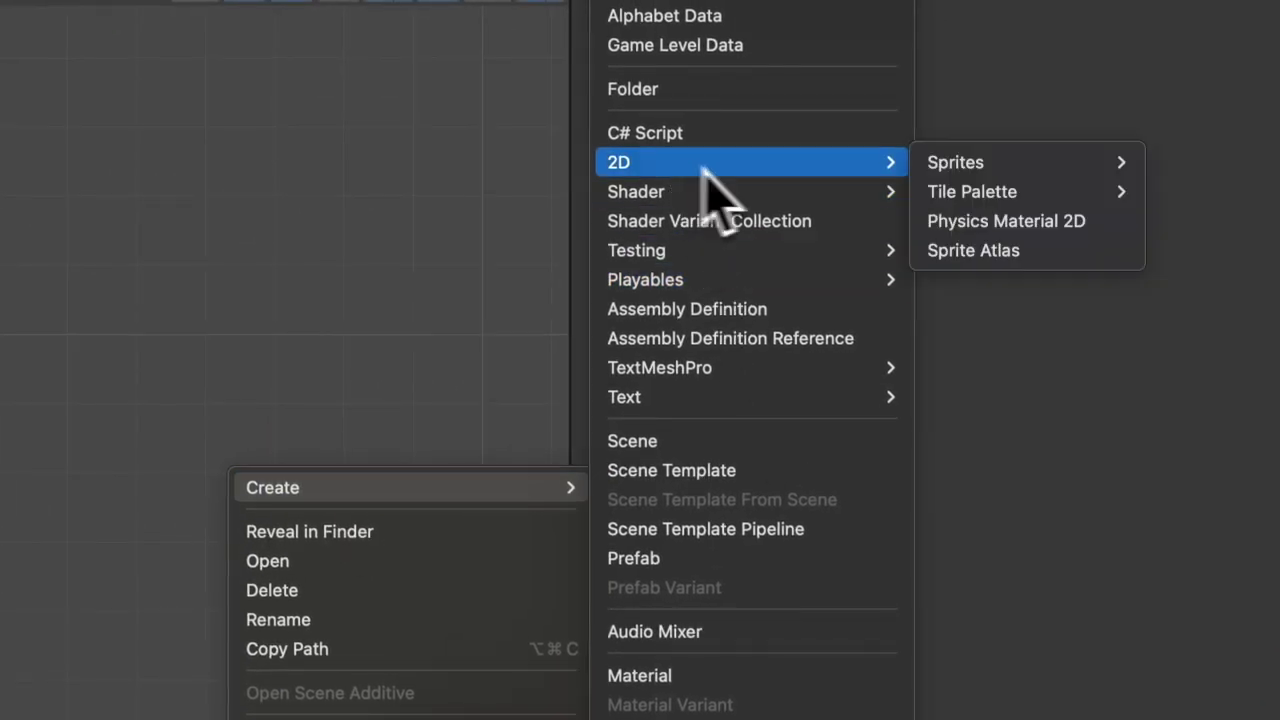
click(984, 250)
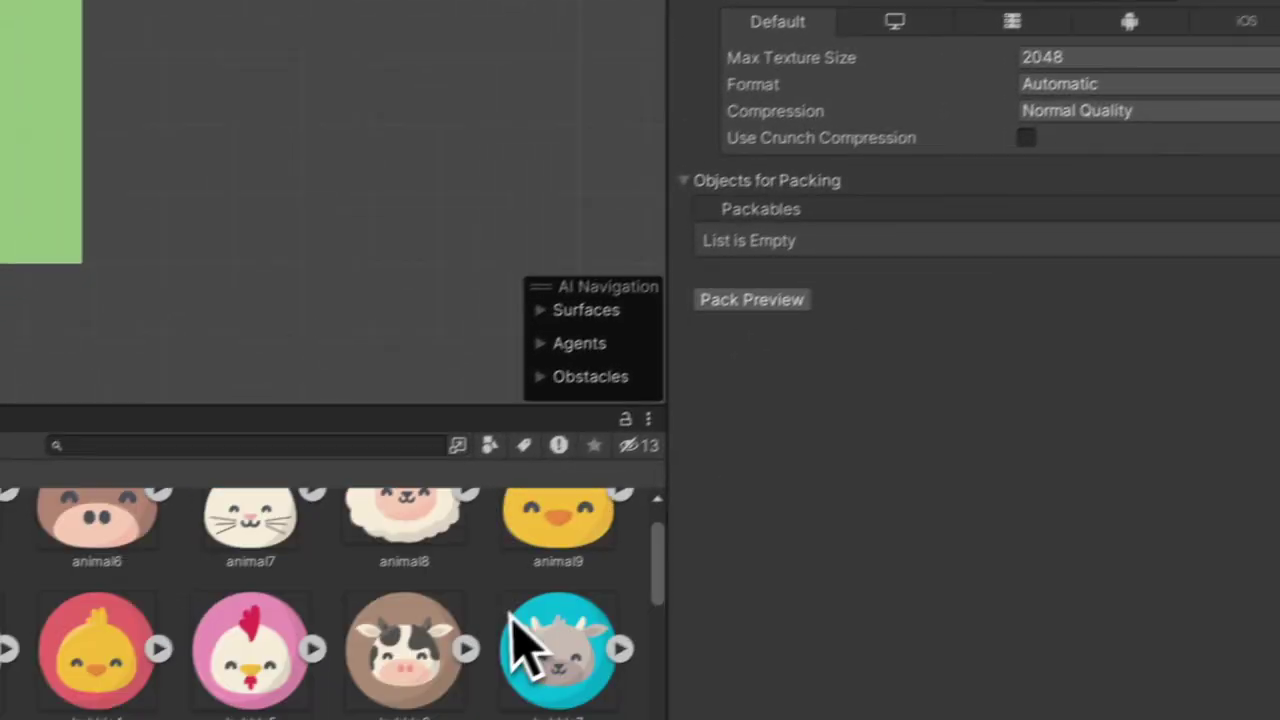
Step: Add the animal1 to animal9 textures to the sprite atlas's packable objects and generate the pack preview
scroll(512, 617, up, 2)
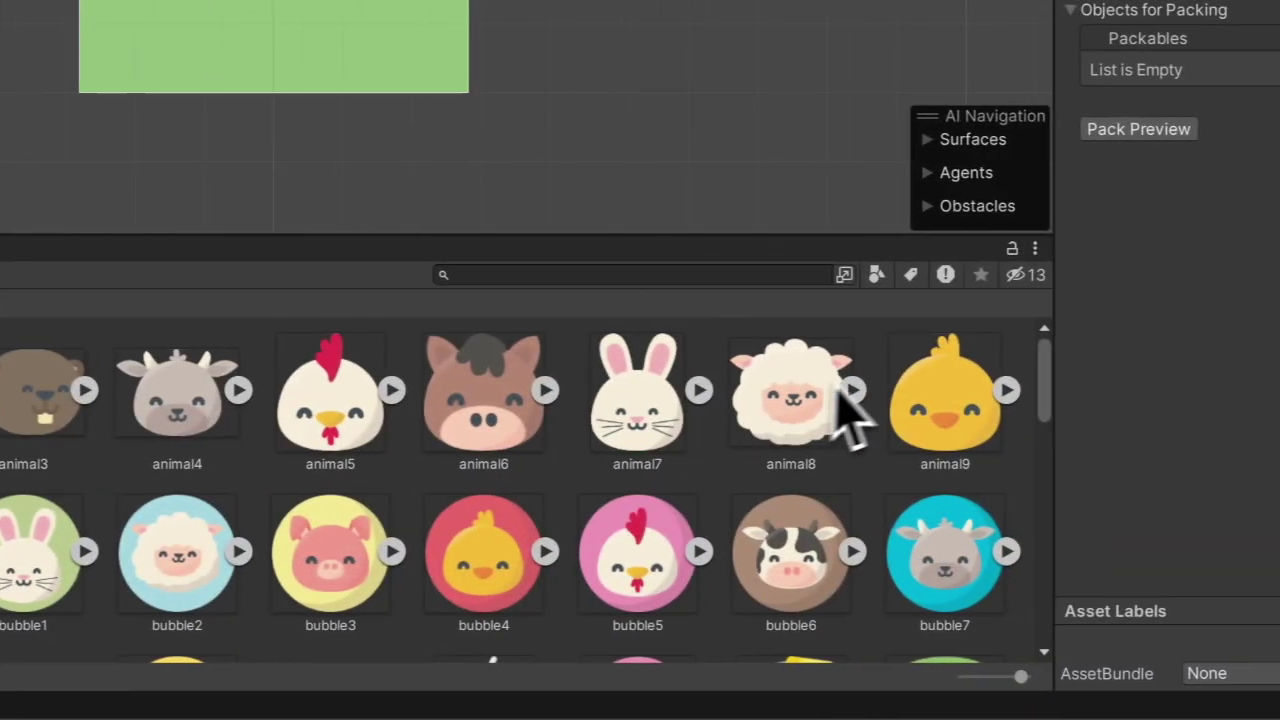
shift+click(1060, 410)
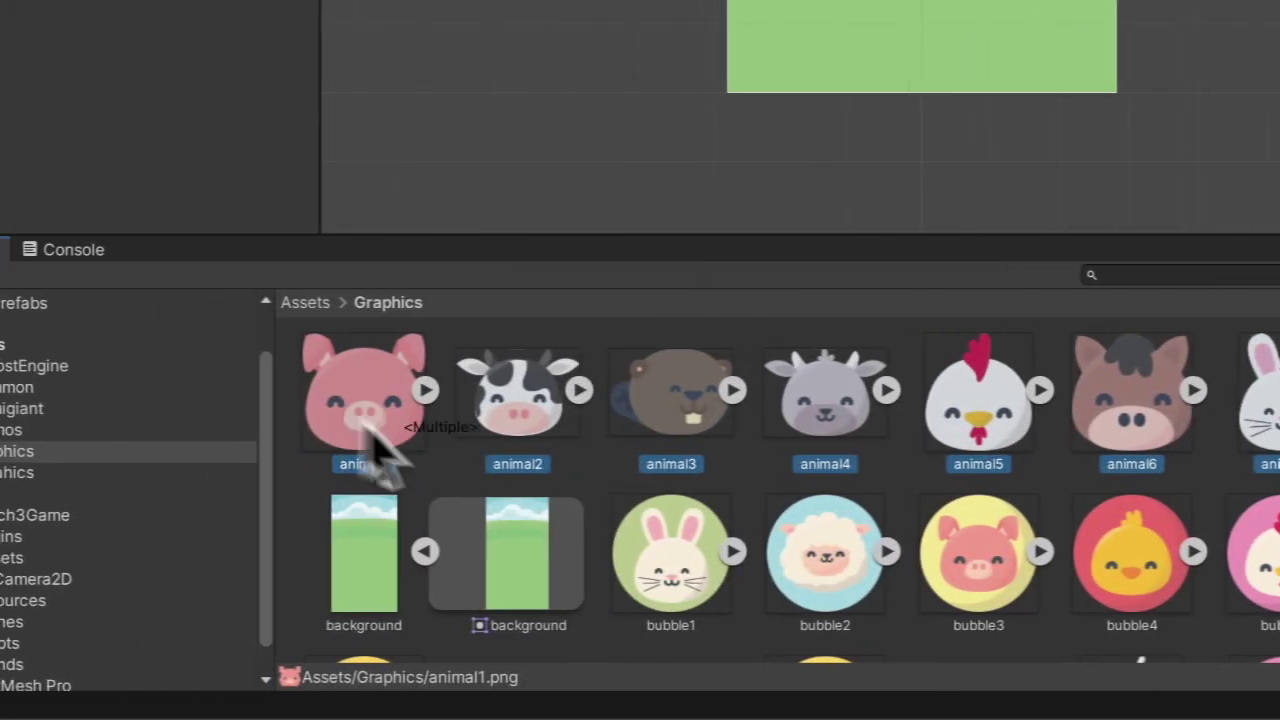
drag(380, 455, 780, 245)
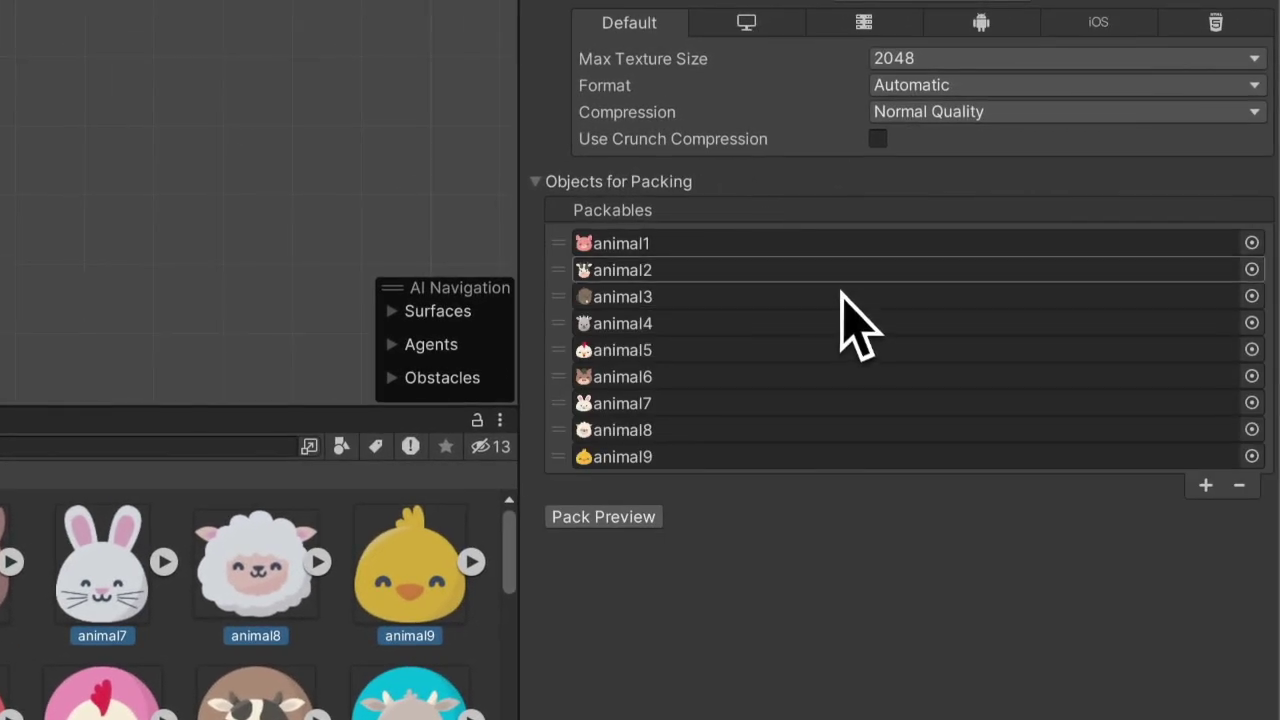
click(633, 520)
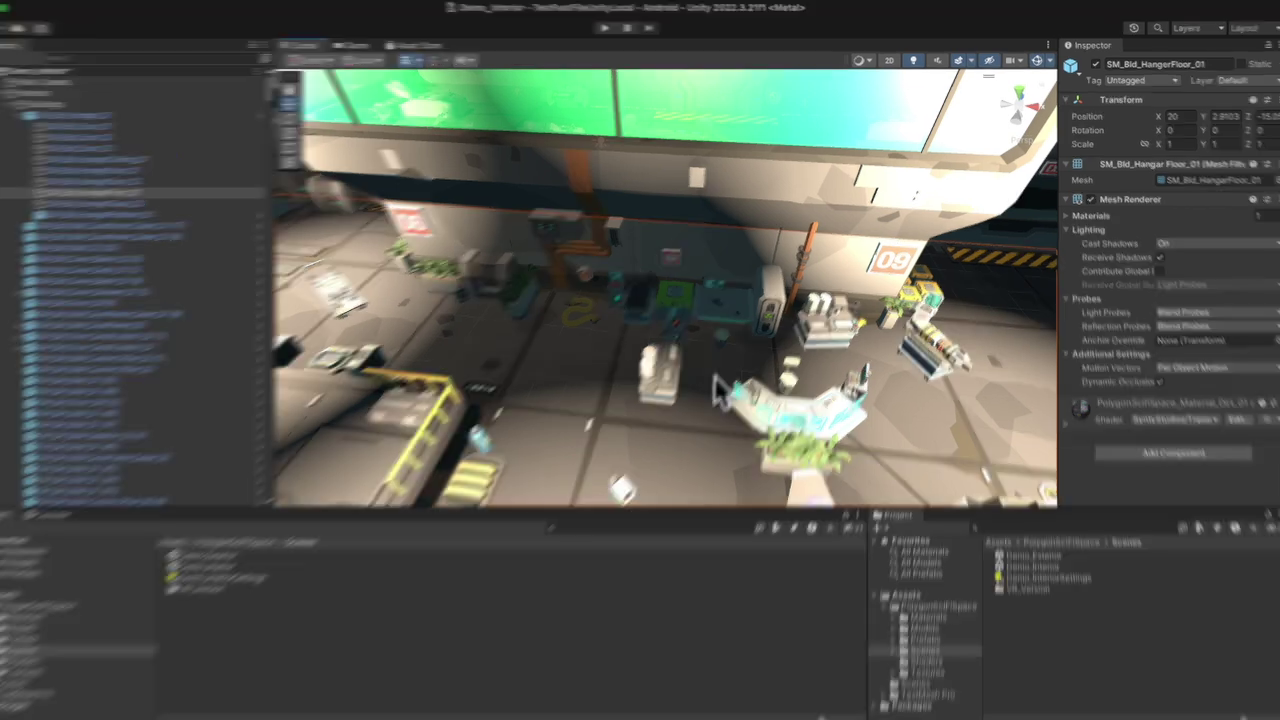
Step: Select SM_Bld_Hangar_01 in the Demo_Interior scene, deactivate it and activate it again
click(689, 228)
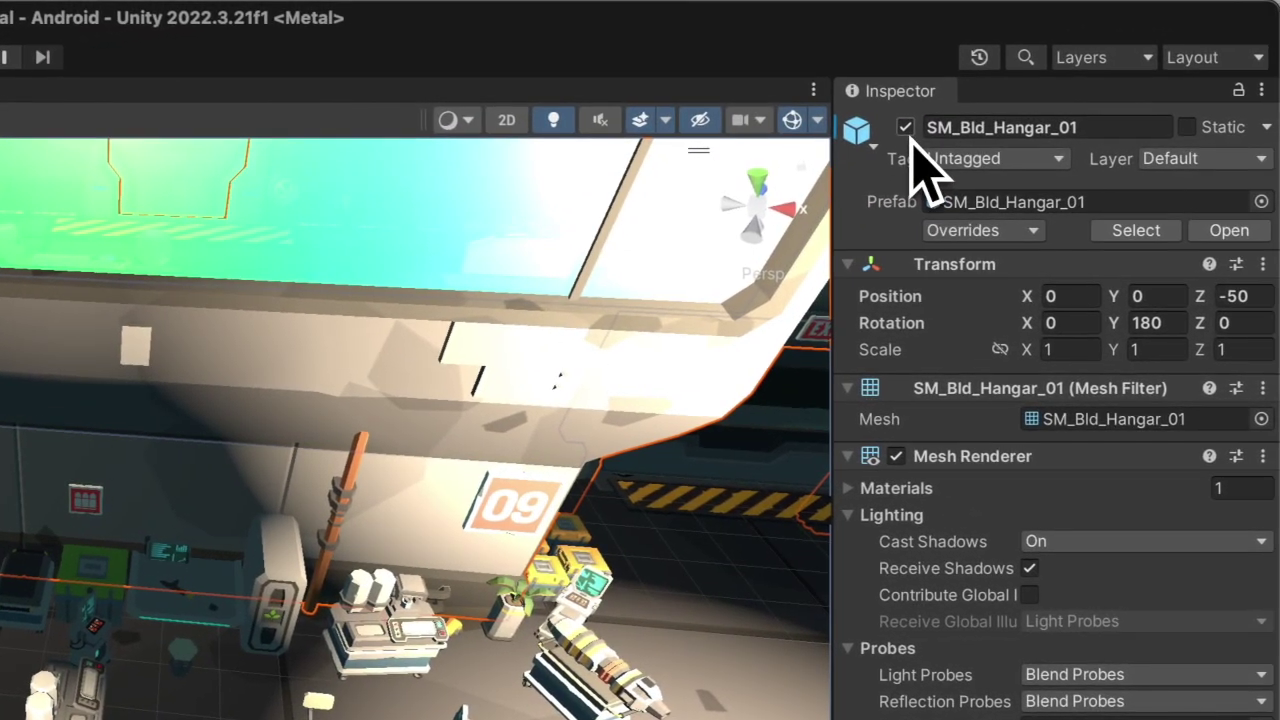
click(905, 127)
click(905, 127)
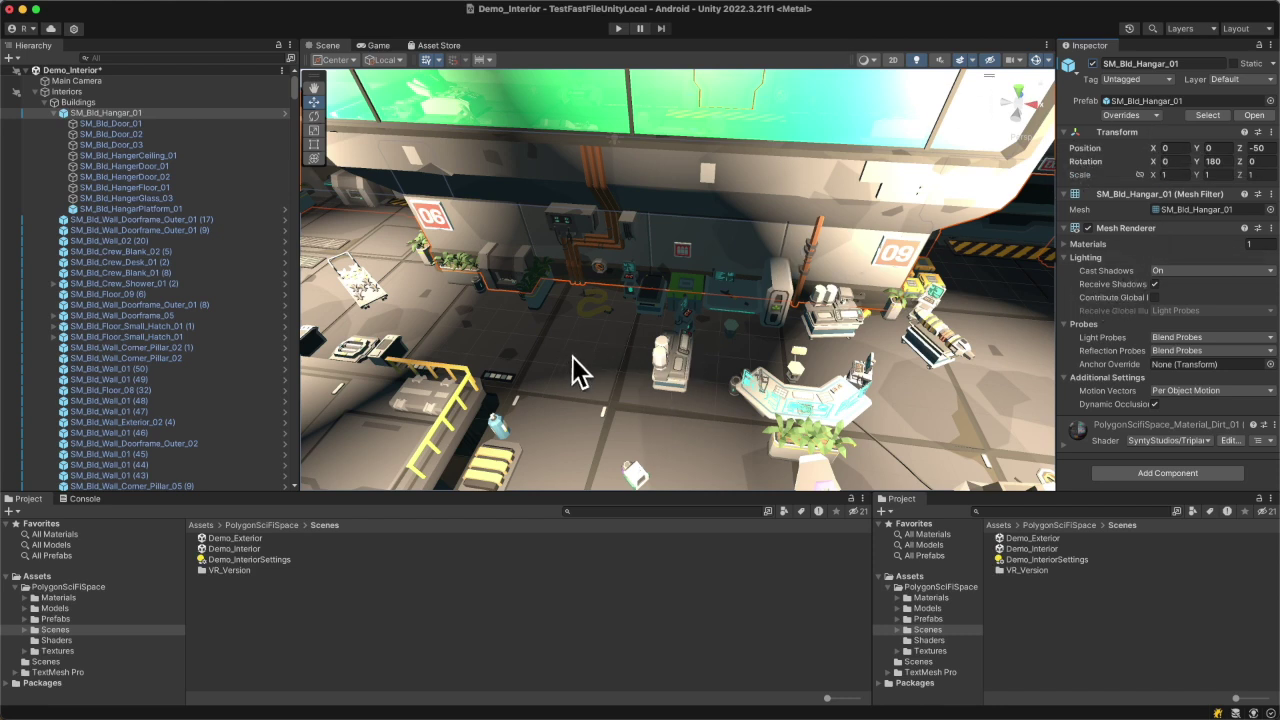
Step: Hide SM_Bld_Hangar_01 and its children from the Scene view without deactivating them
scroll(597, 363, down, 5)
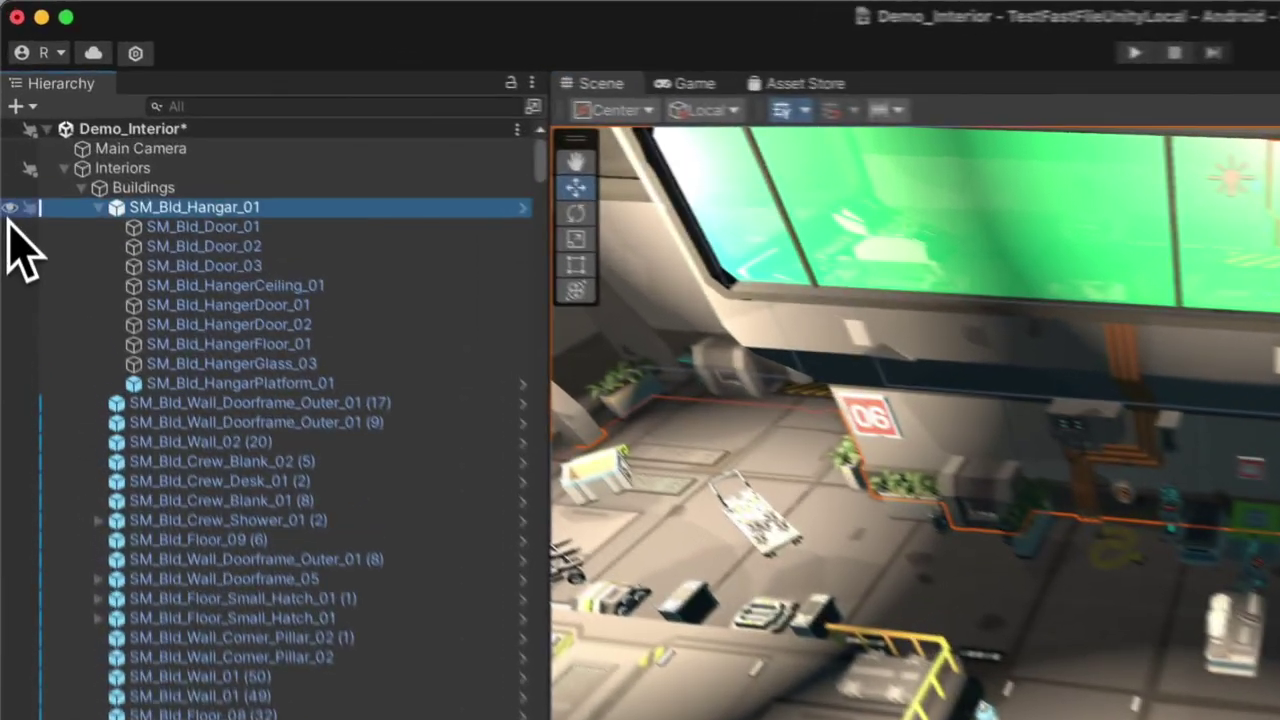
click(6, 114)
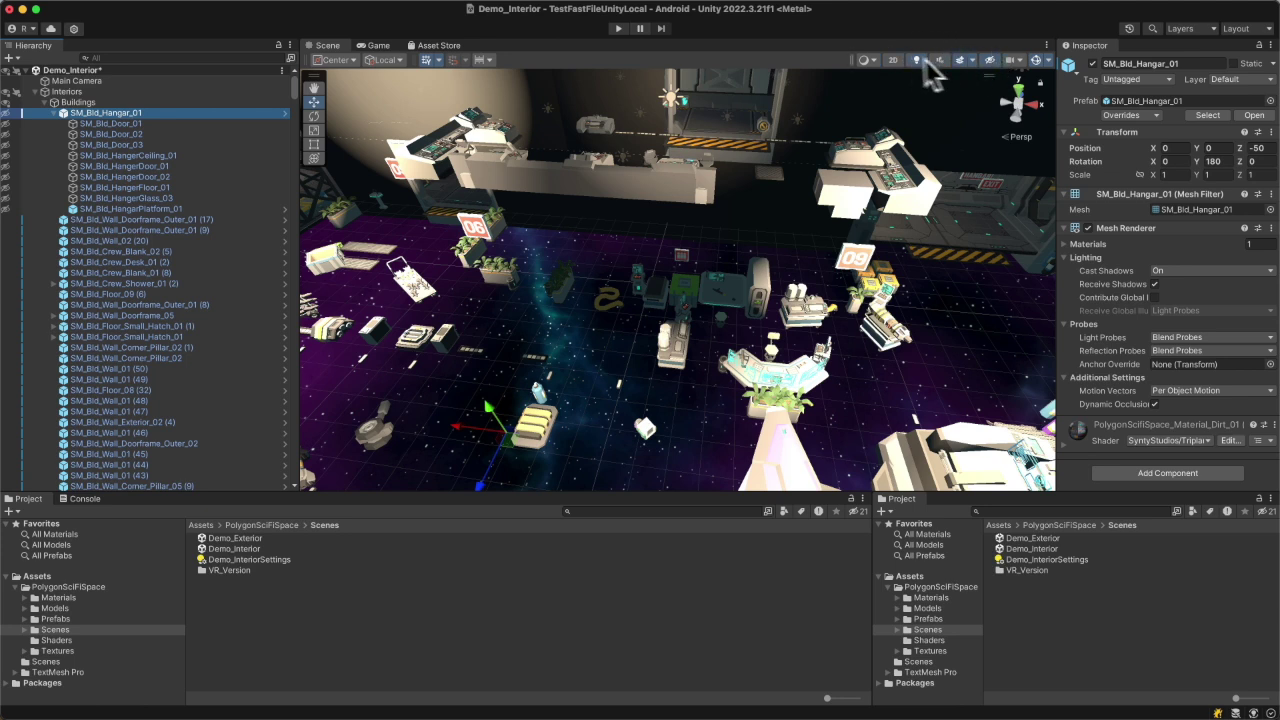
Step: Toggle the Scene view's hidden-object setting several times, ending with it off, and restore the visibility of SM_Bld_Hangar_01
click(991, 64)
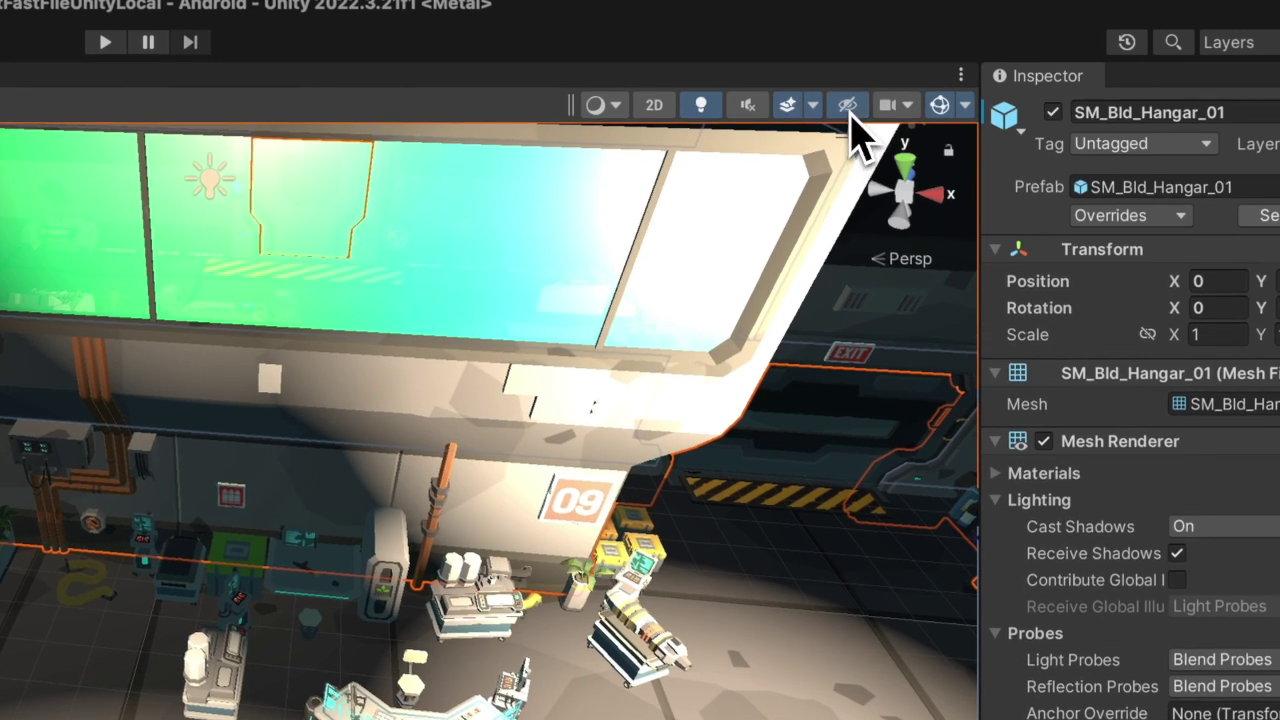
click(848, 108)
click(848, 106)
click(848, 106)
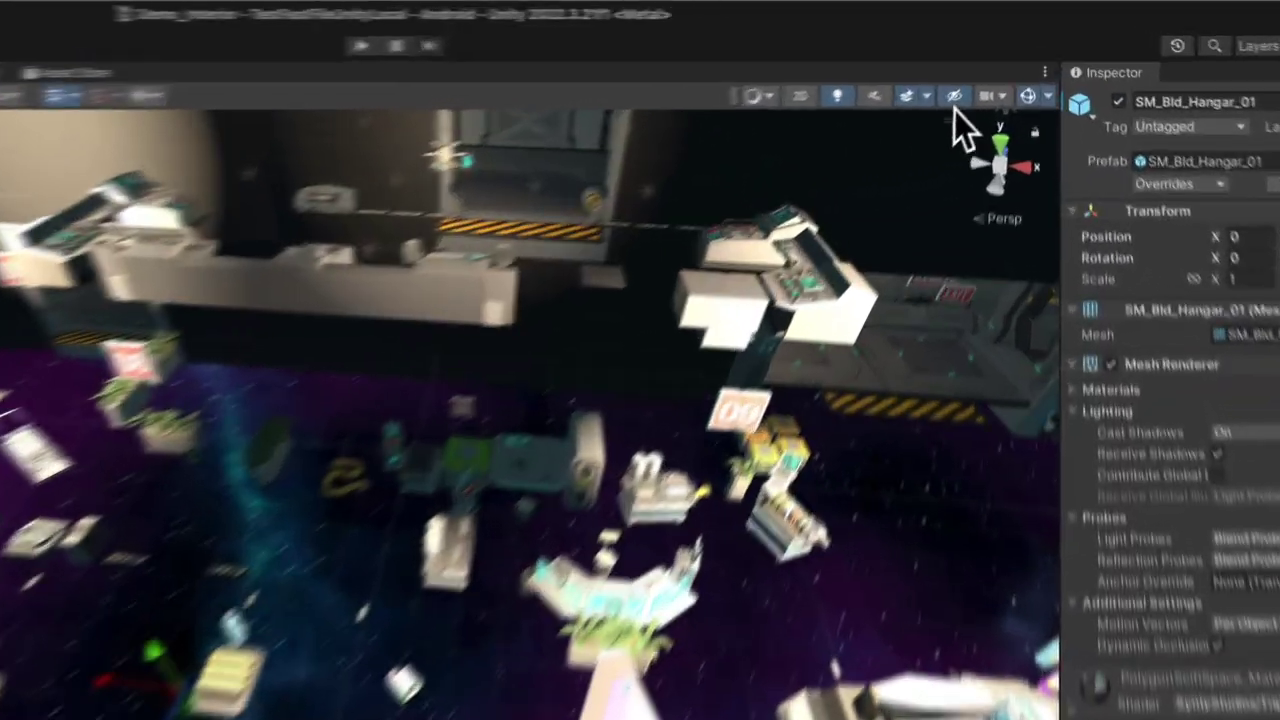
click(990, 59)
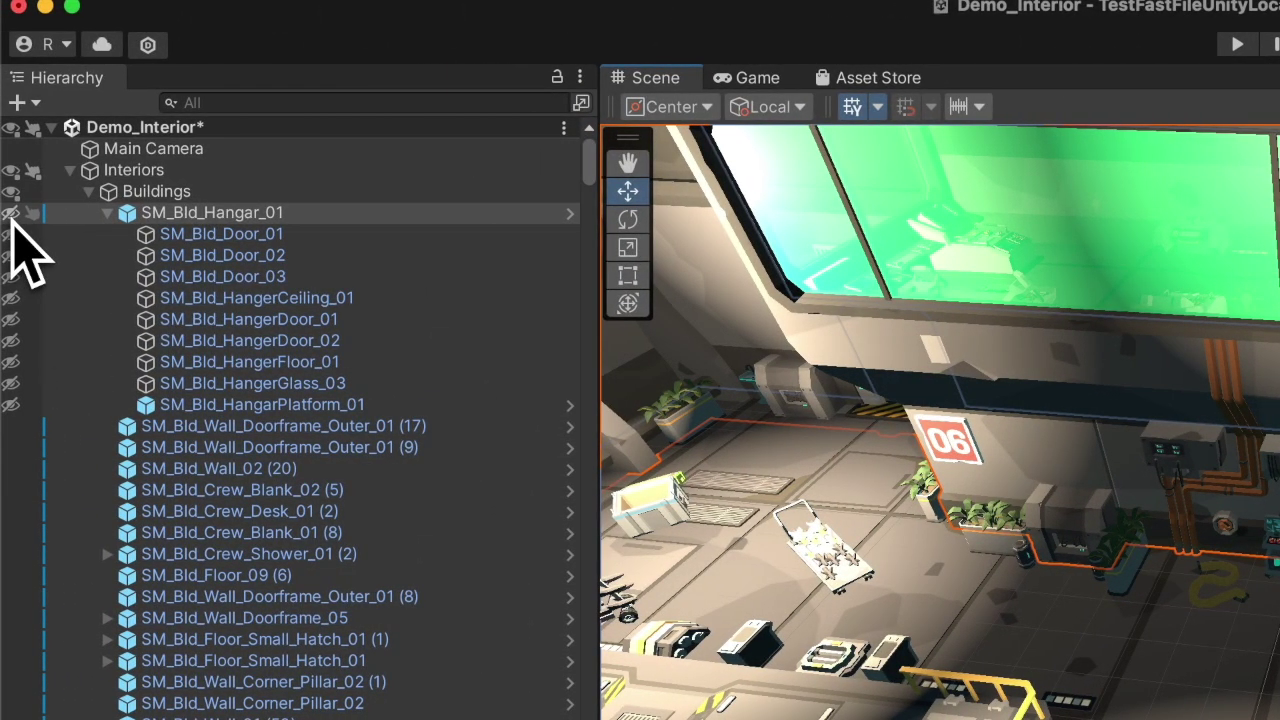
click(12, 218)
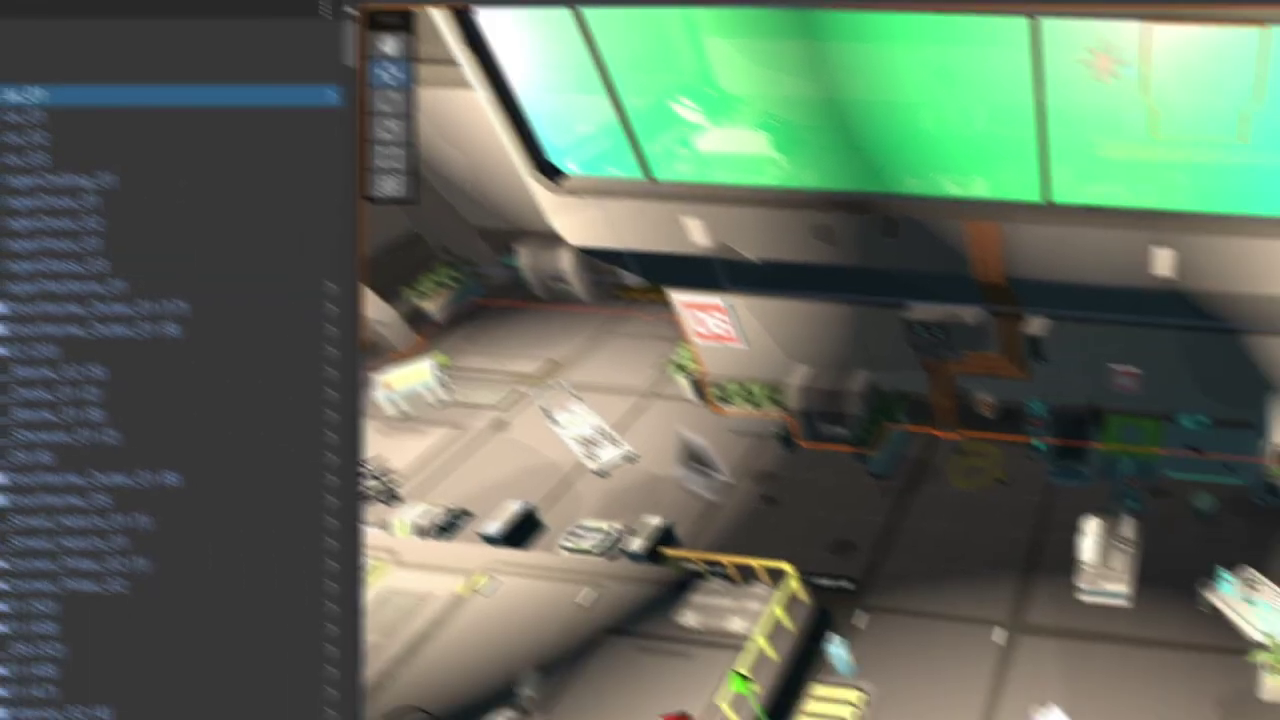
Step: Test object picking by selecting various spots around the hangar interior in the Scene view
click(1016, 499)
click(1154, 328)
drag(1215, 274, 1213, 275)
click(598, 315)
click(666, 392)
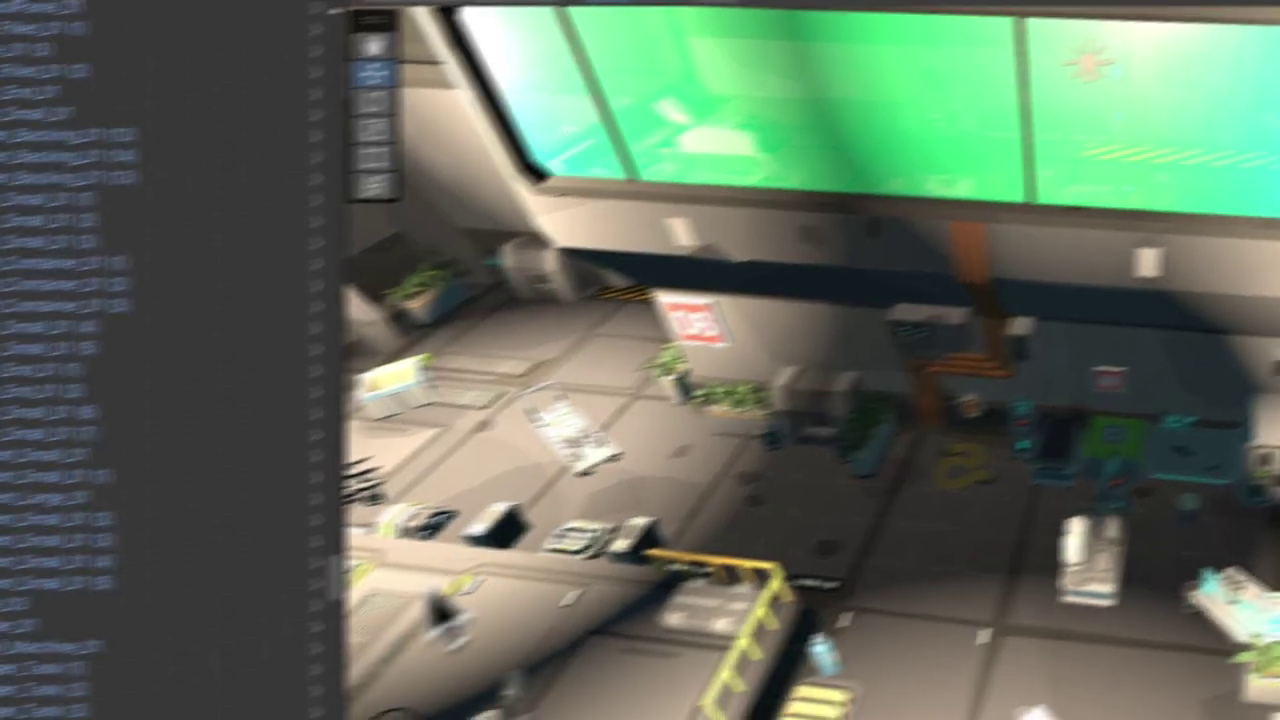
drag(515, 545, 545, 469)
drag(508, 545, 550, 35)
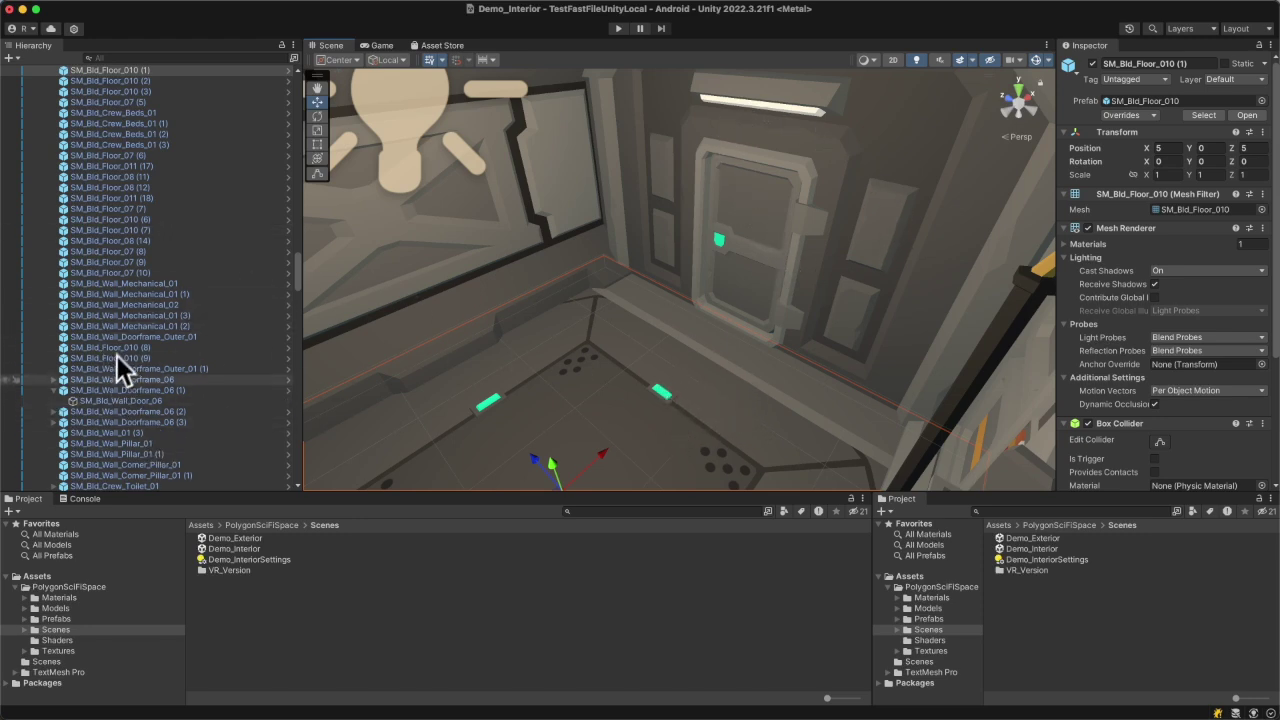
Step: Compare selecting SM_Bld_Wall_Doorframe_06 (1) and its door child in the hierarchy with picking the door and floor in the scene
click(120, 391)
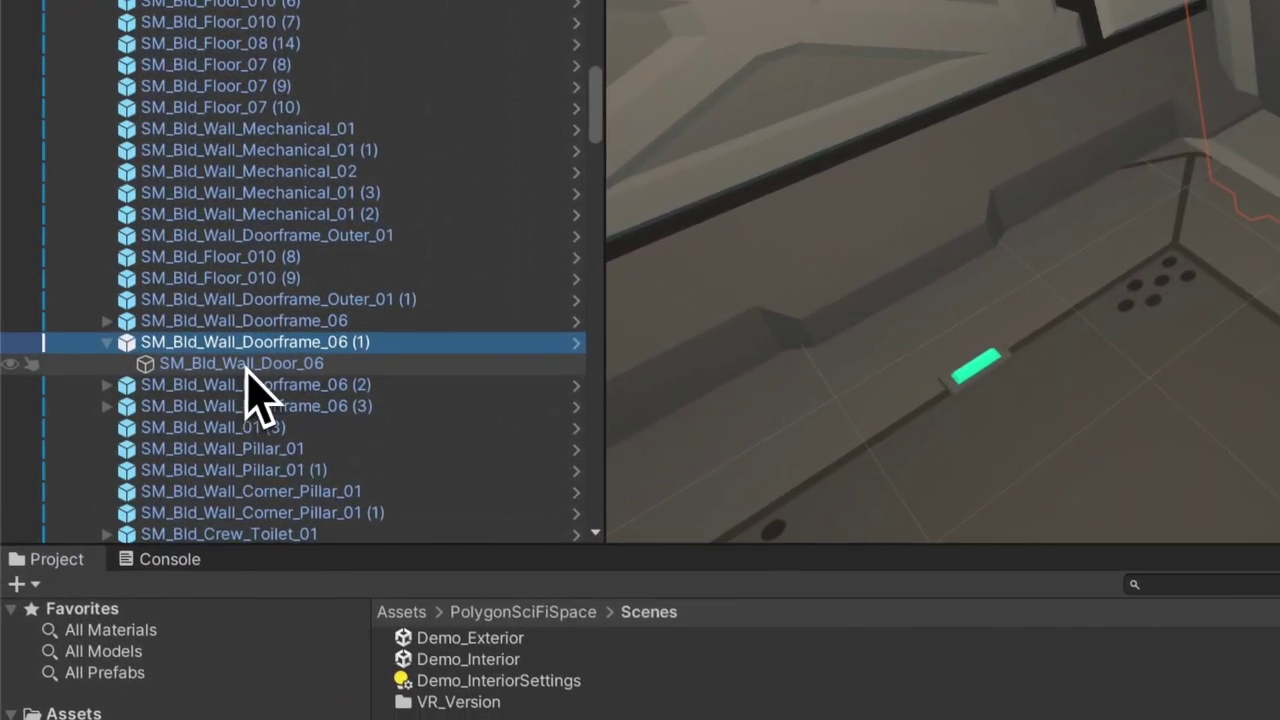
click(195, 403)
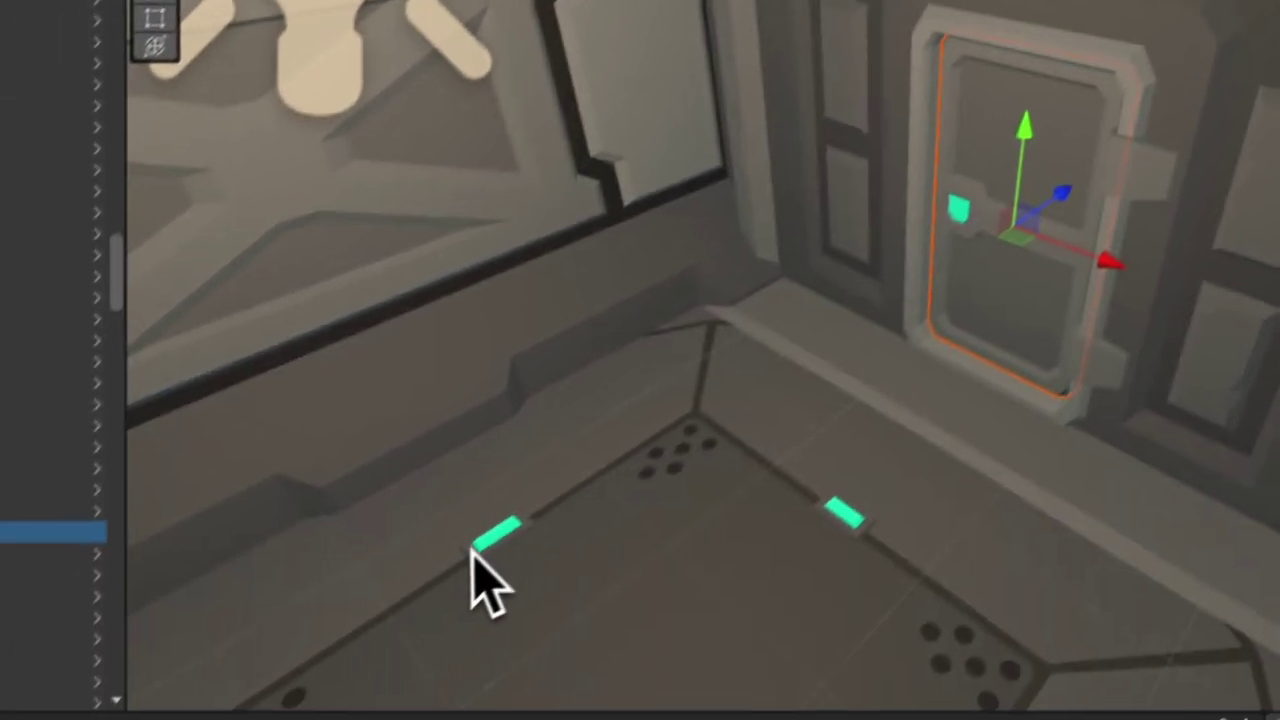
click(628, 549)
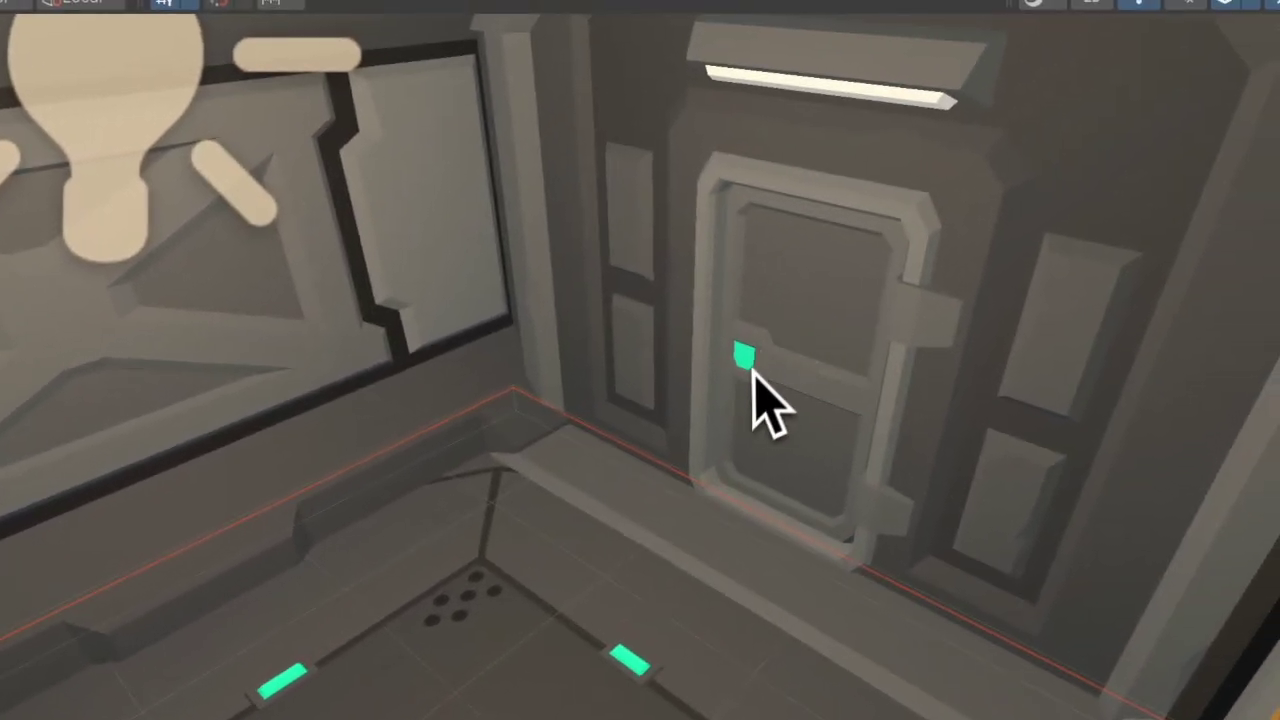
click(785, 415)
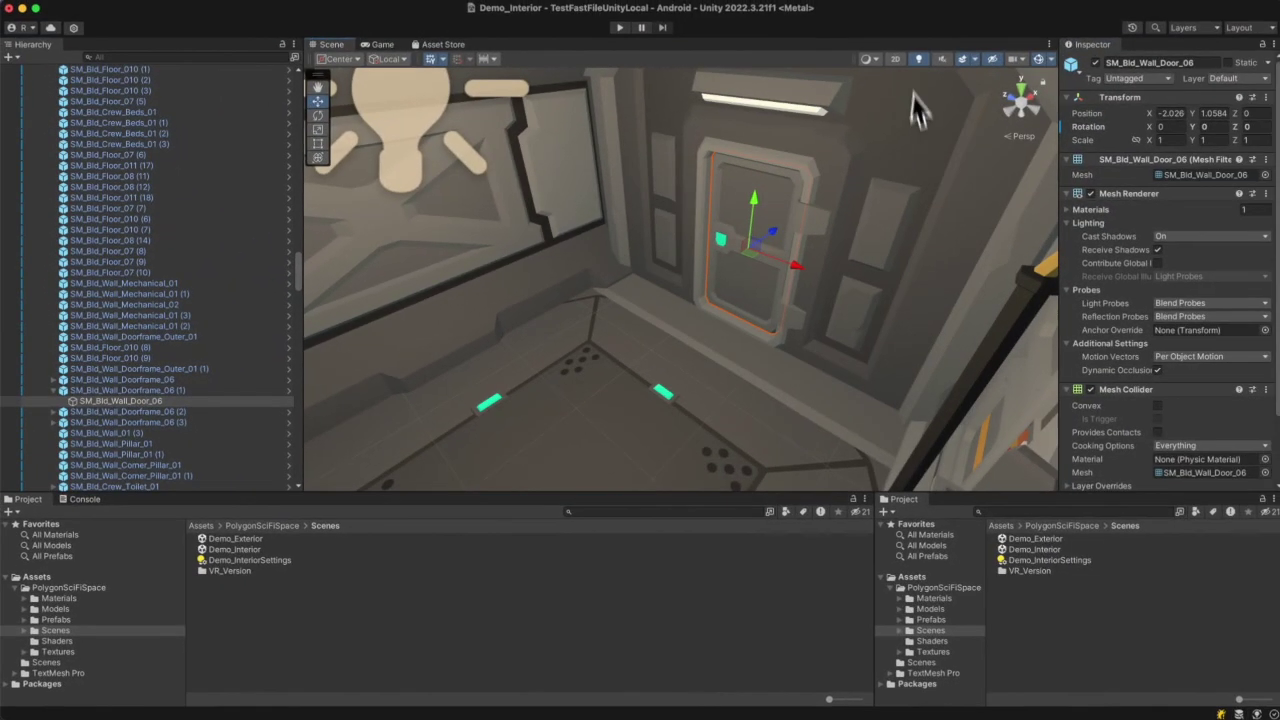
click(640, 378)
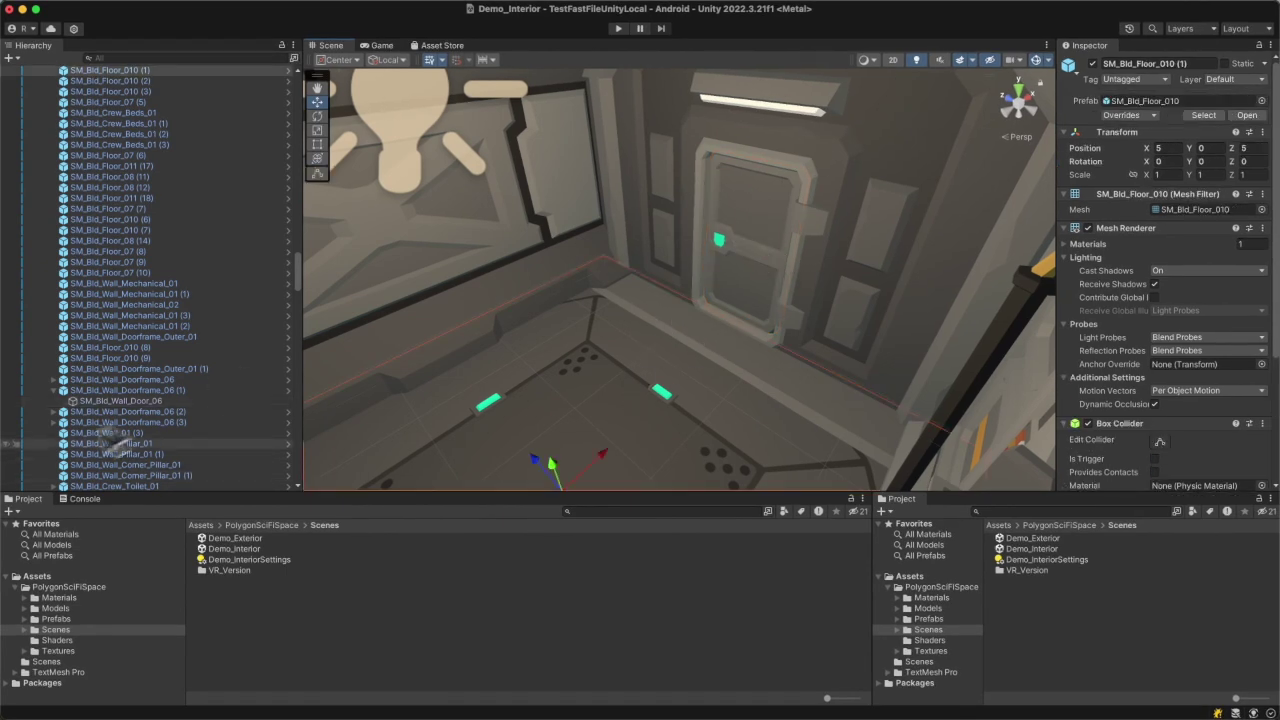
Step: Add the Selection Script component to SM_Bld_Wall_Door_06
click(140, 402)
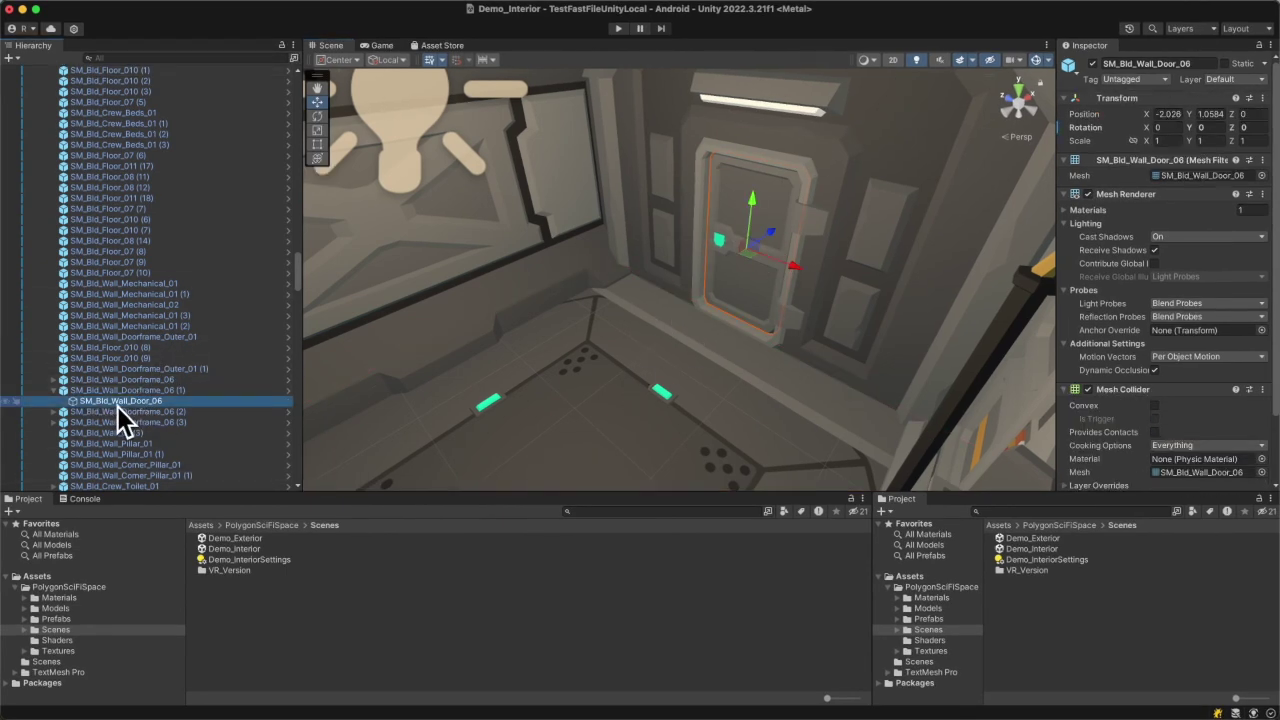
scroll(1183, 390, down, 3)
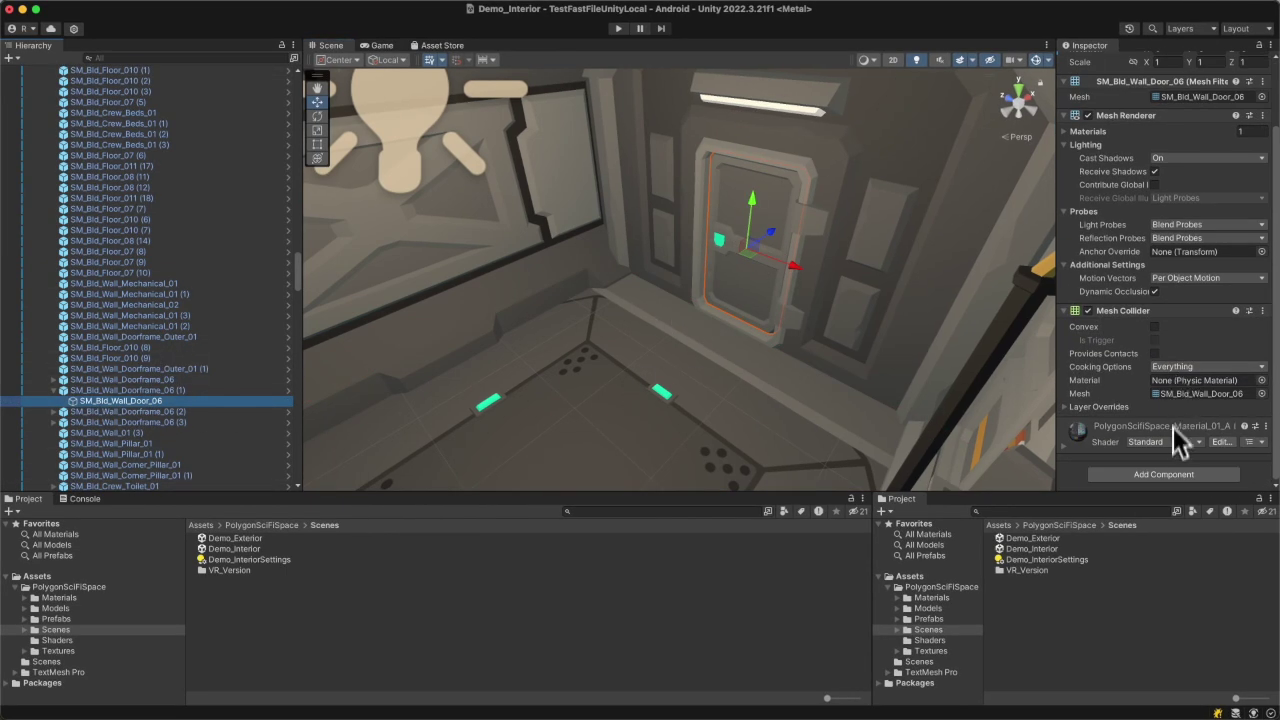
click(1165, 474)
text(sc)
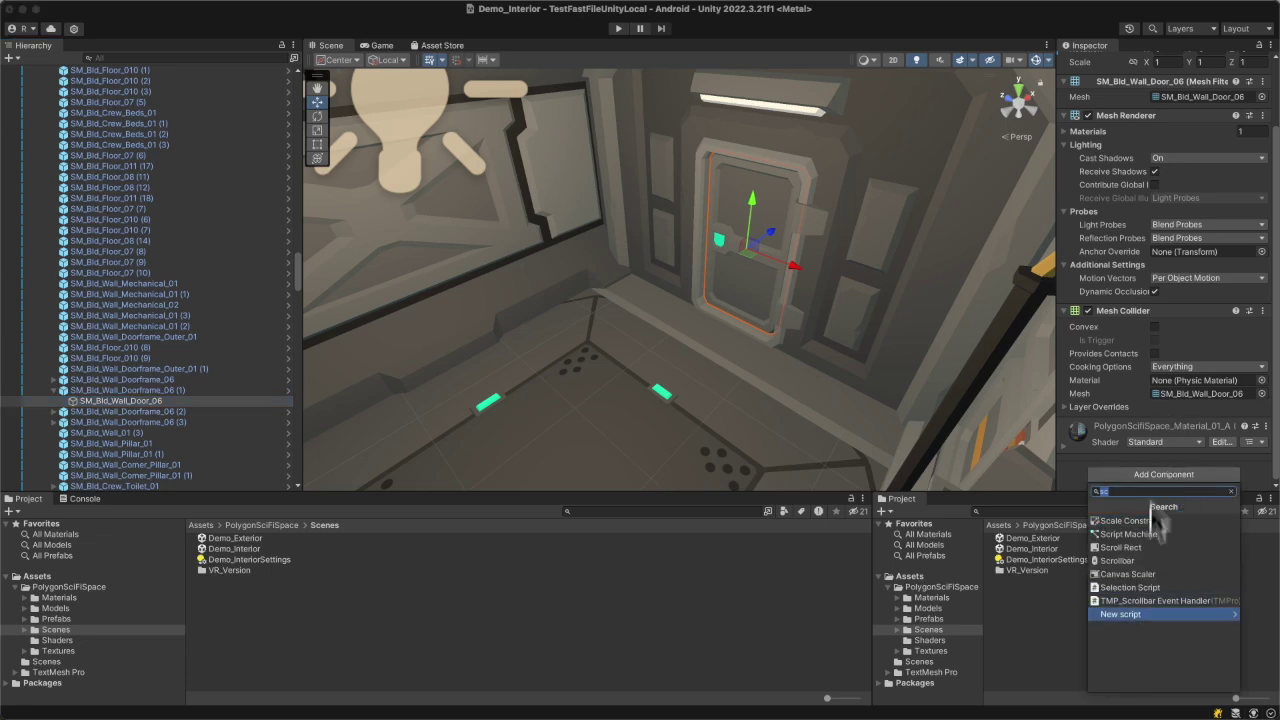
click(1142, 588)
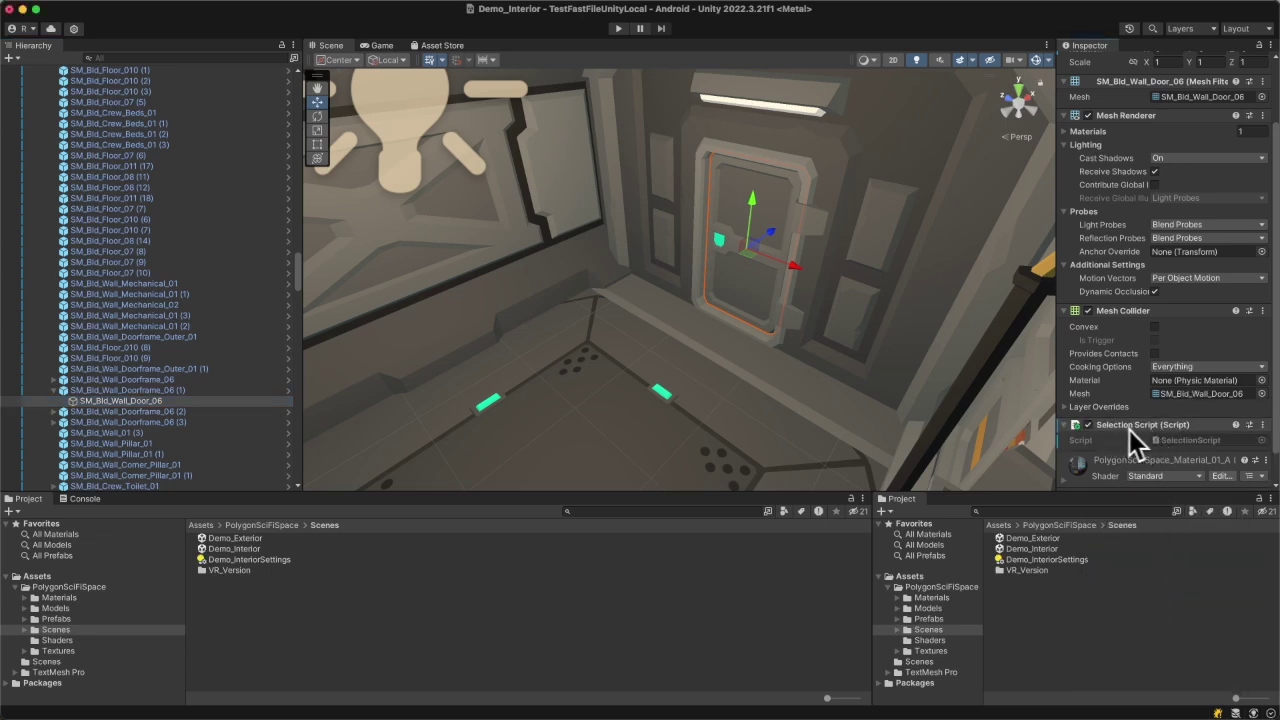
Step: Open SelectionScript in the code editor and add the [SelectionBase] attribute above its class declaration
click(1262, 425)
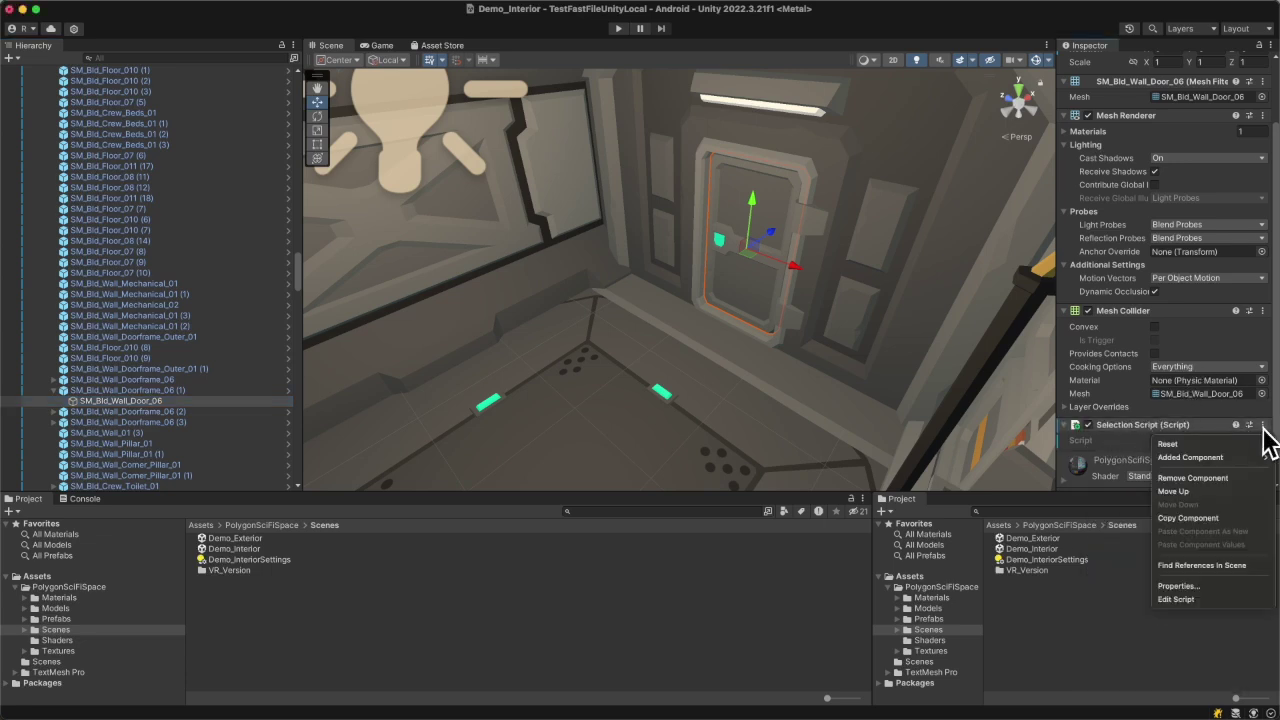
click(1195, 600)
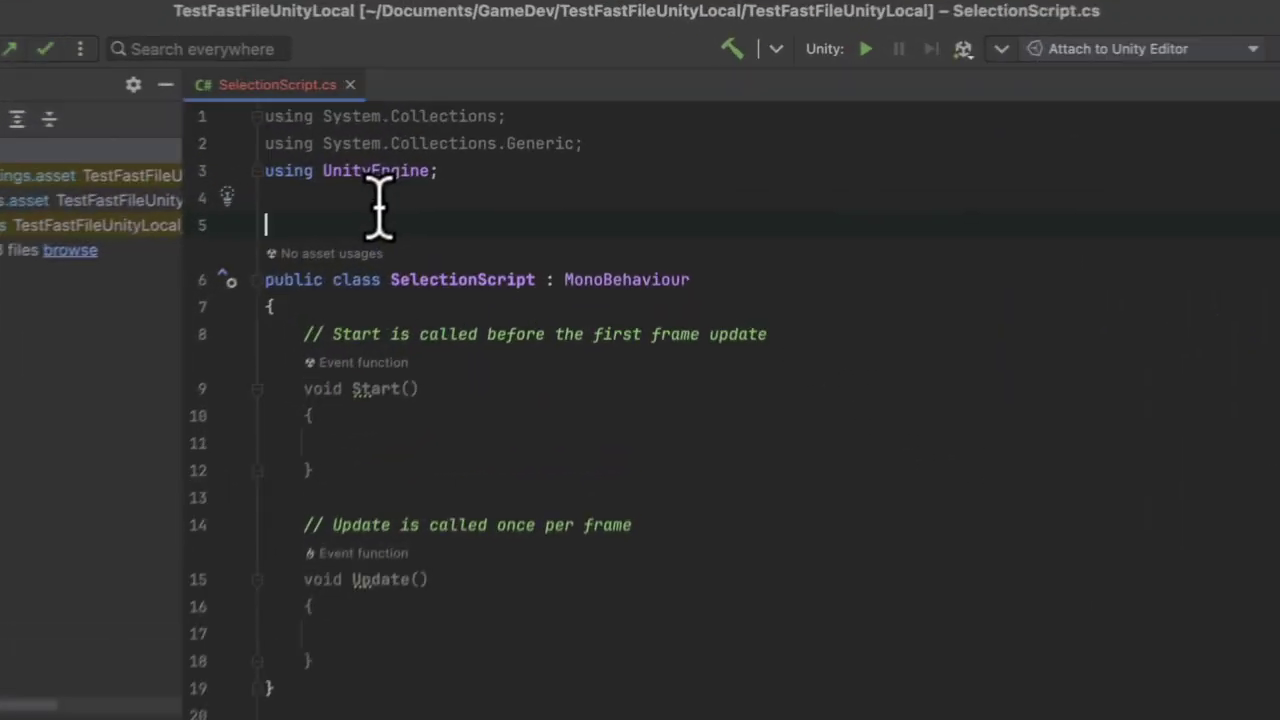
key(Return)
text([sele)
key(Escape)
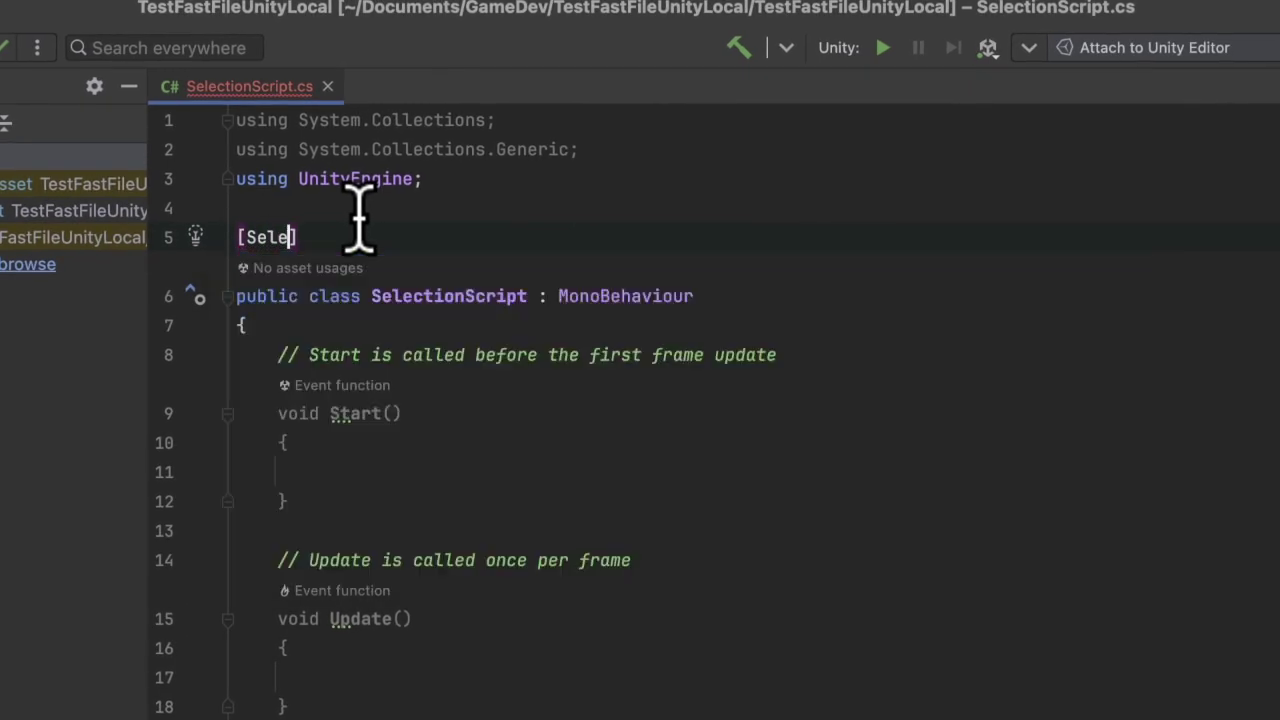
text(ctionBase)
click(848, 580)
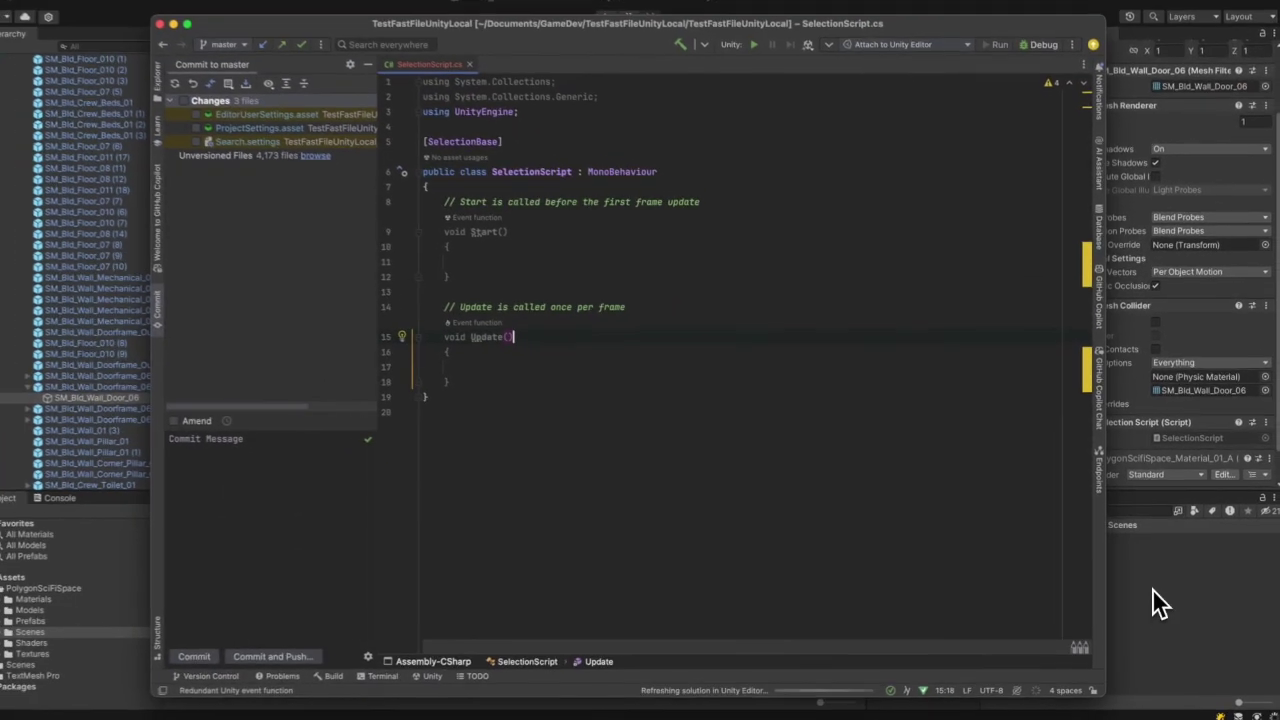
Step: Switch back to Unity and test picking the door and the floor in the Scene view
click(1151, 588)
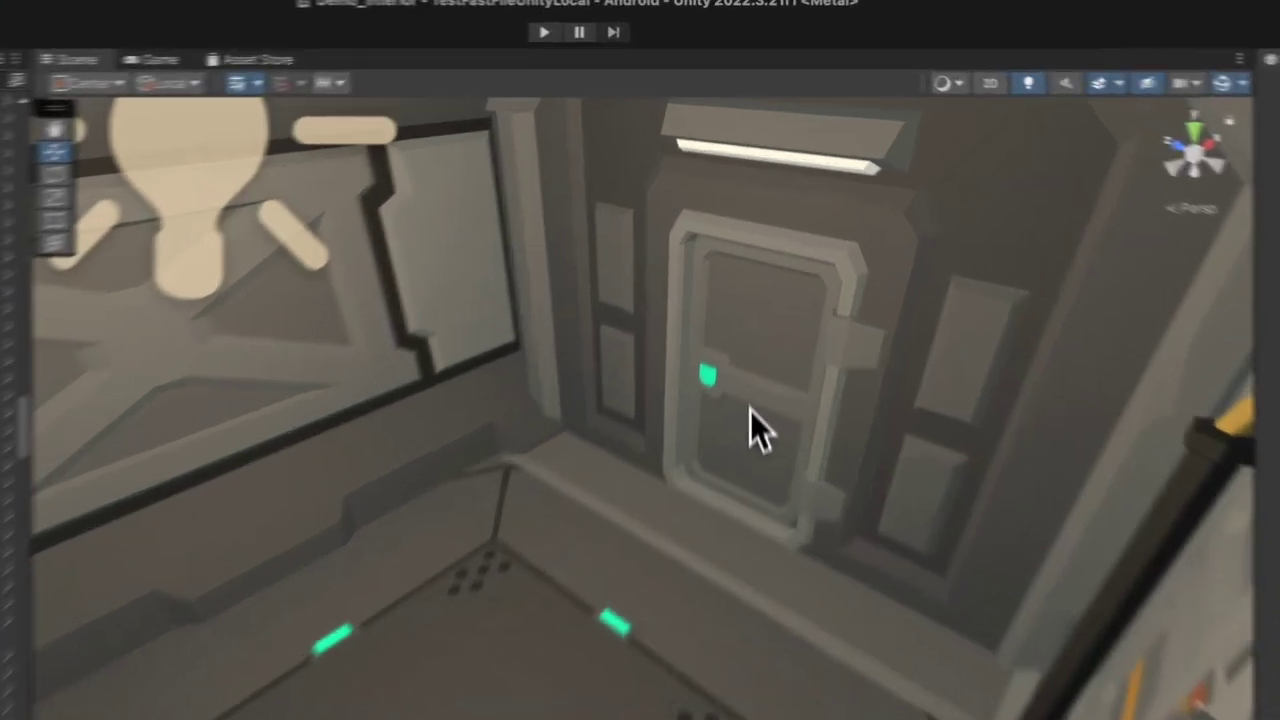
click(747, 265)
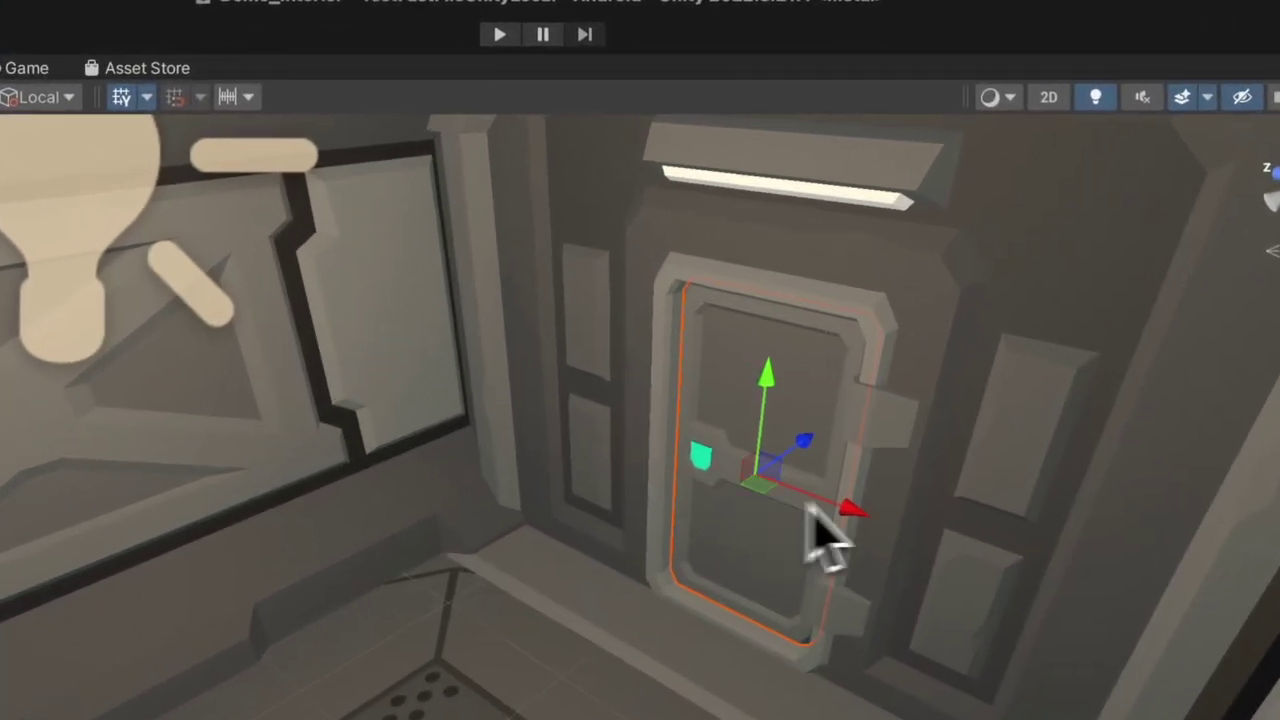
click(925, 530)
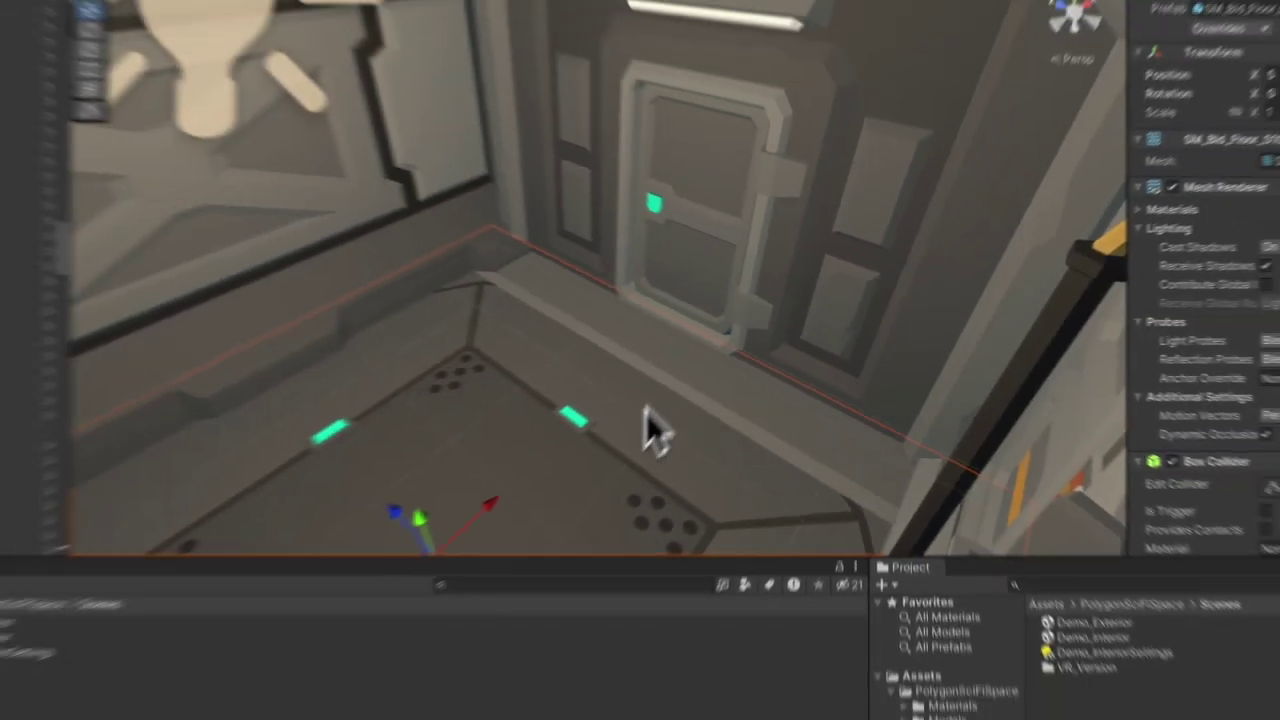
click(728, 322)
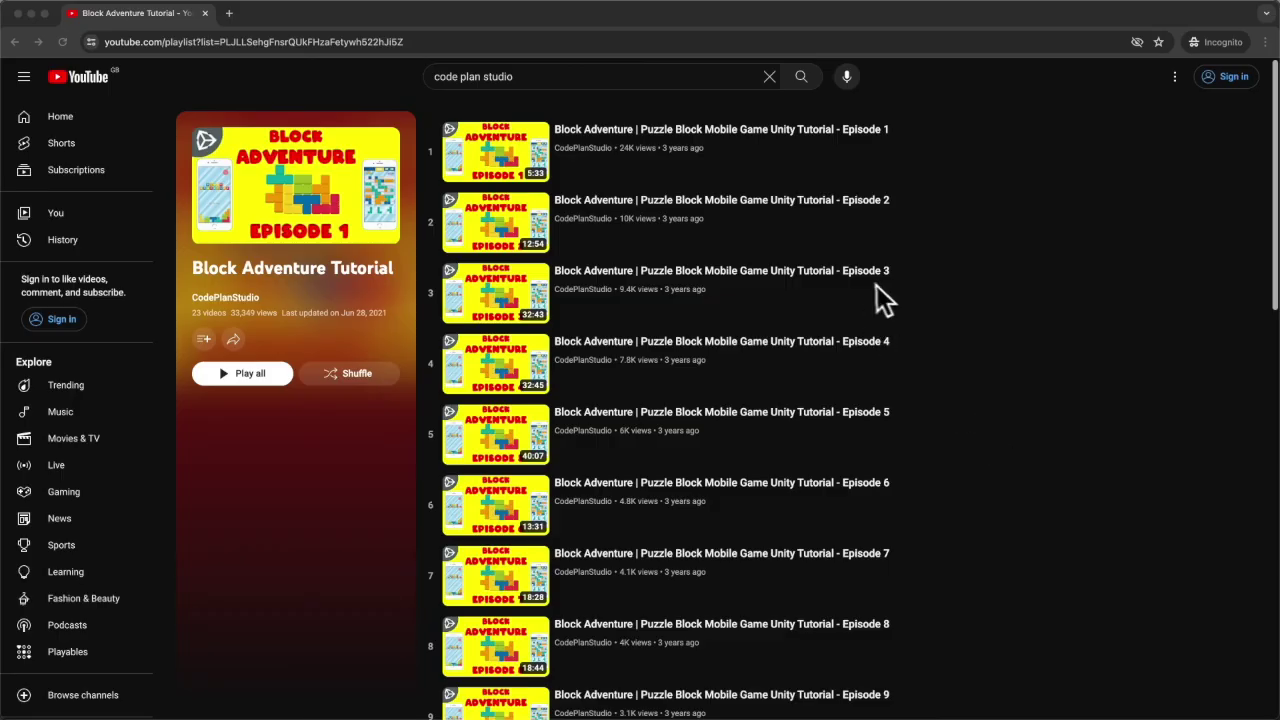
Step: Browse the episodes of the Block Adventure Tutorial playlist on YouTube
scroll(914, 335, down, 2)
scroll(925, 370, down, 3)
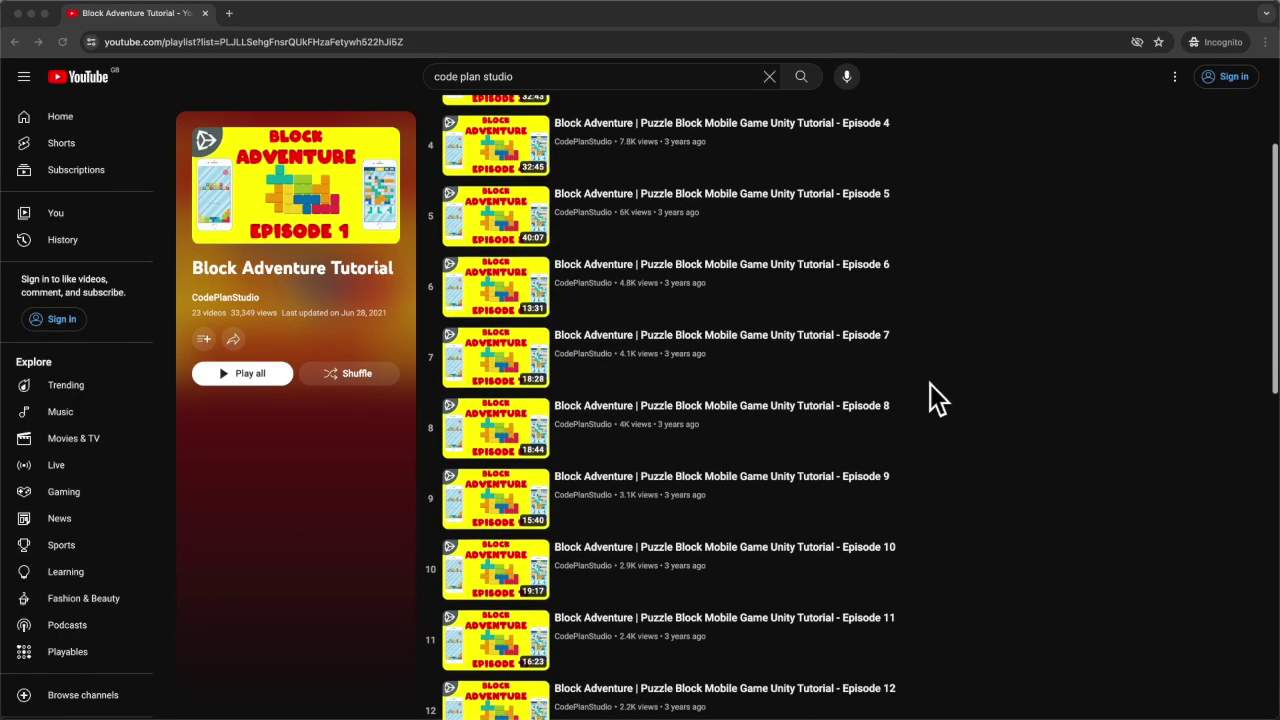
scroll(943, 391, down, 8)
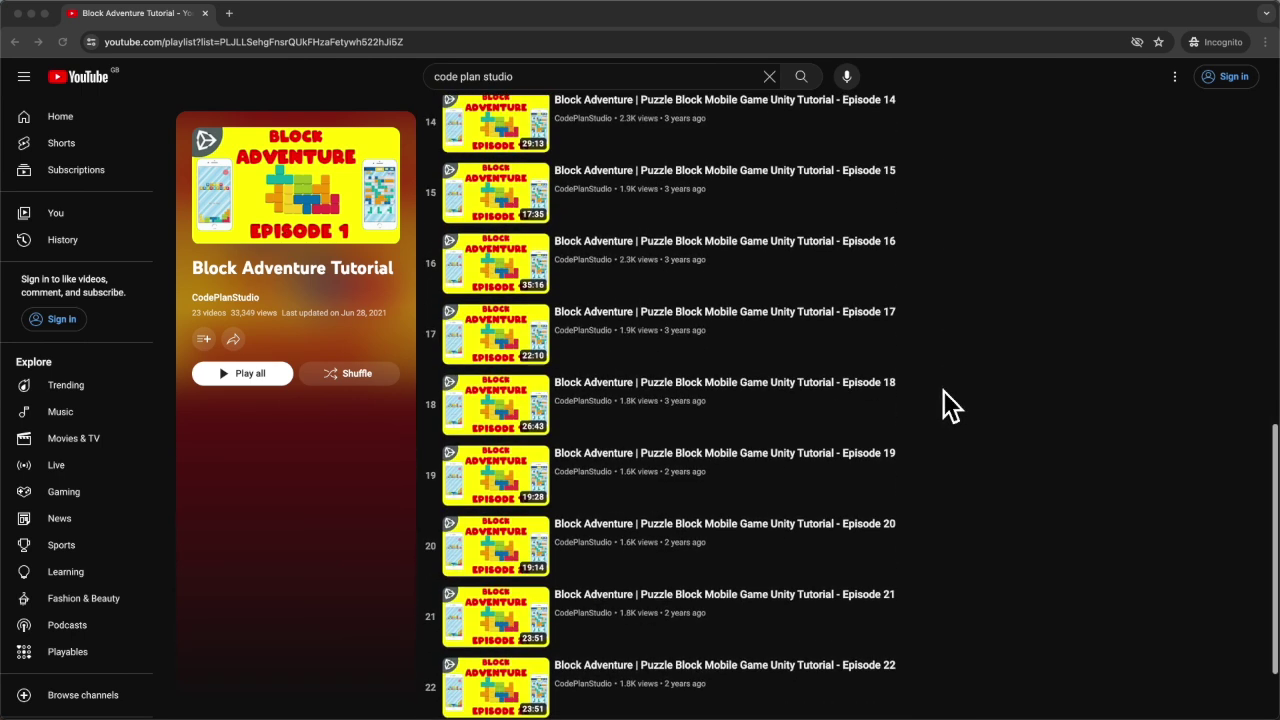
scroll(944, 410, up, 10)
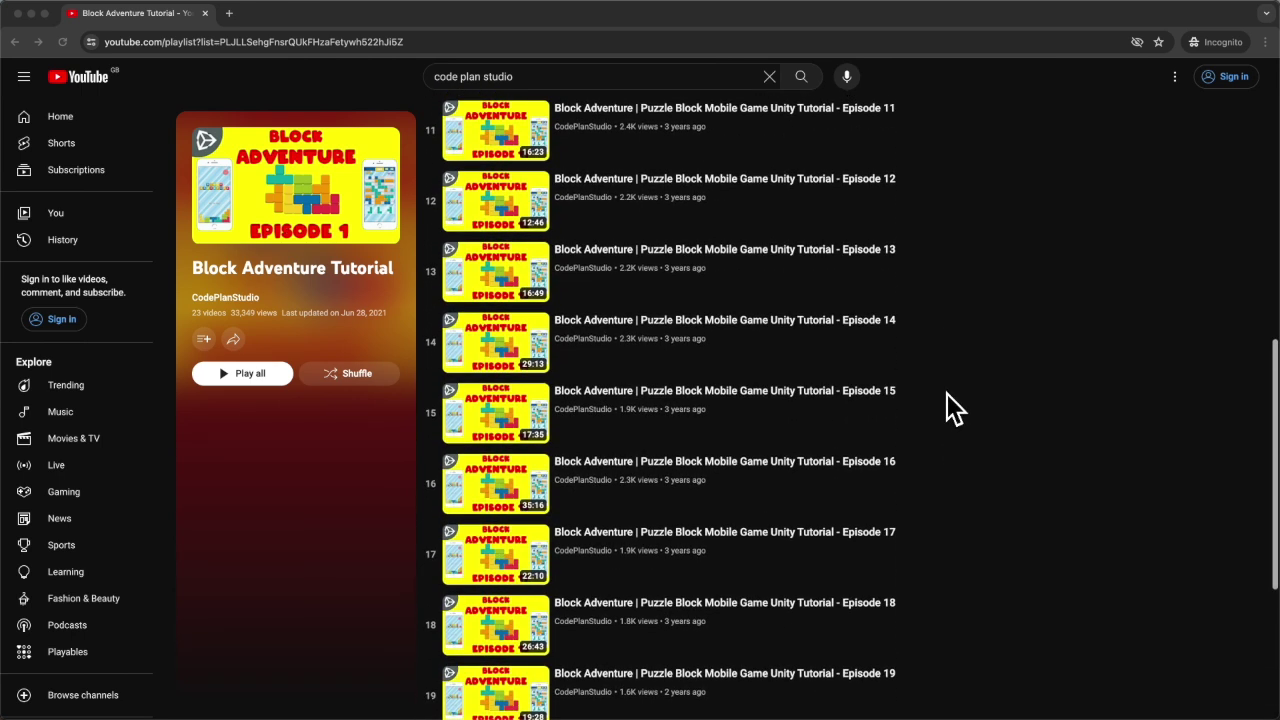